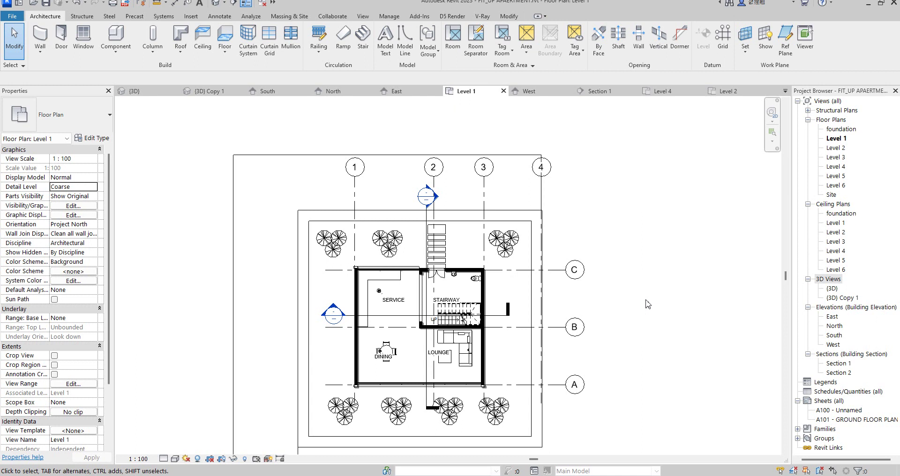
Switch from the Level 1 plan to the apartment project's default {3D} view.
{"action": "scroll", "coordinate": [609, 304], "scroll_direction": "down", "scroll_amount": 3}
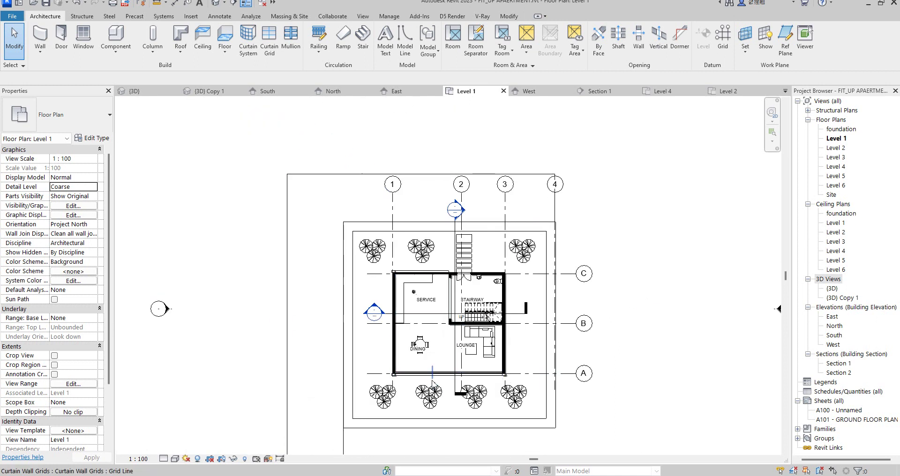
{"action": "scroll", "coordinate": [432, 384], "scroll_direction": "up", "scroll_amount": 2}
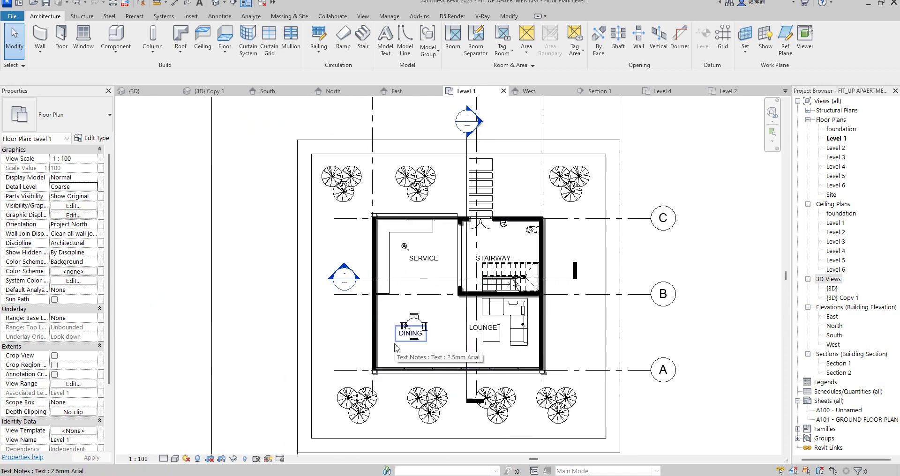
{"action": "scroll", "coordinate": [333, 322], "scroll_direction": "down", "scroll_amount": 2}
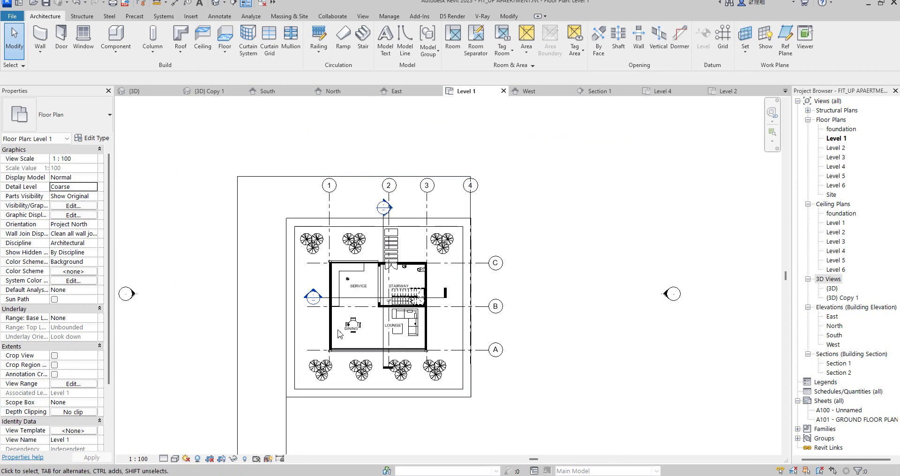
{"action": "scroll", "coordinate": [345, 323], "scroll_direction": "up", "scroll_amount": 2}
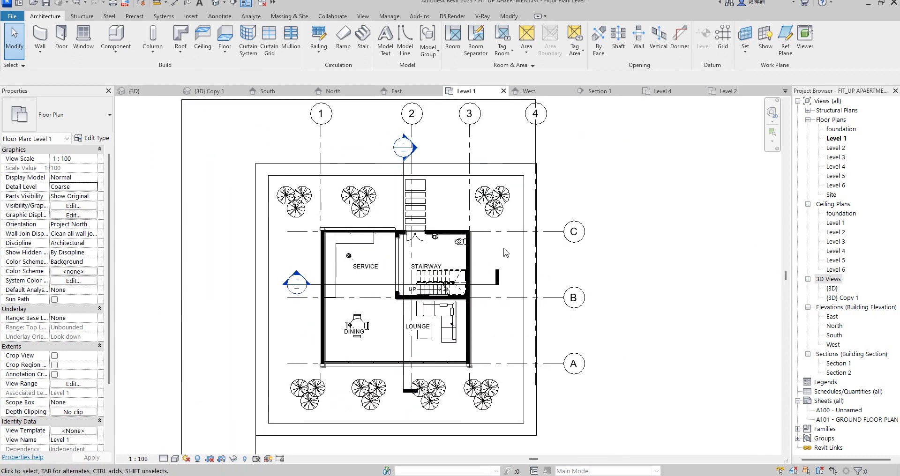
{"action": "scroll", "coordinate": [434, 330], "scroll_direction": "down", "scroll_amount": 2}
{"action": "scroll", "coordinate": [401, 328], "scroll_direction": "up", "scroll_amount": 2}
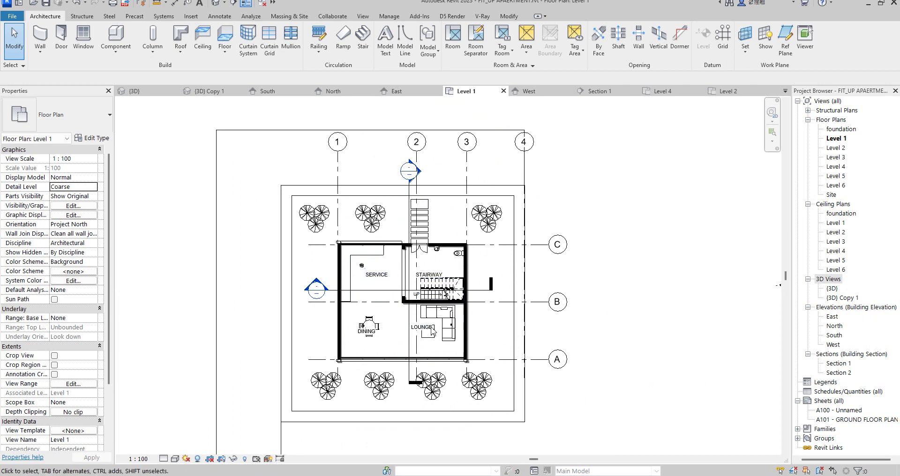
{"action": "scroll", "coordinate": [482, 280], "scroll_direction": "up", "scroll_amount": 2}
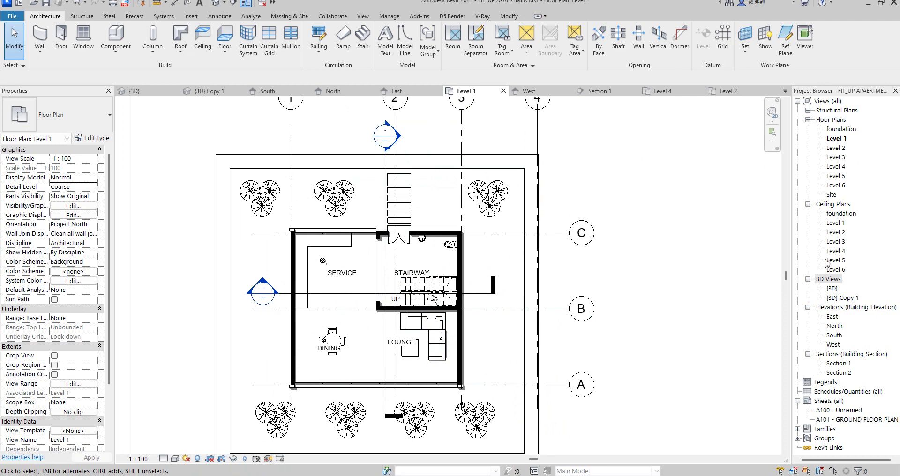
{"action": "double_click", "coordinate": [831, 289]}
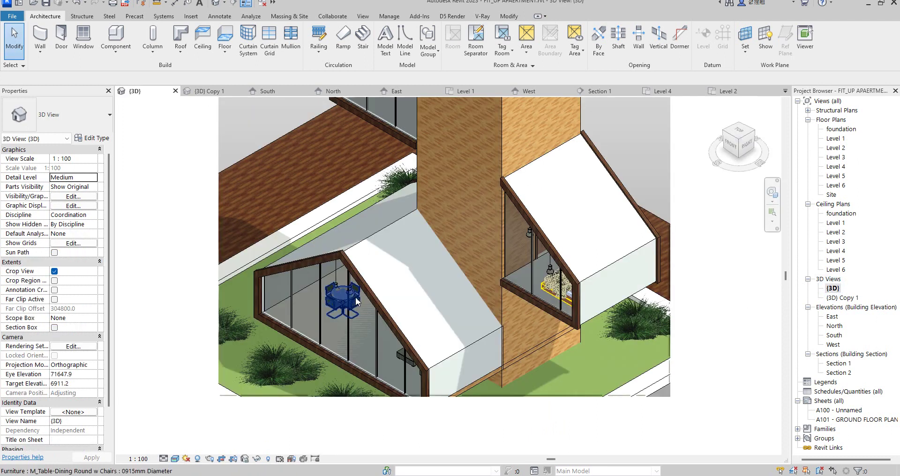
Open {3D} Copy 1, turn off its section box, and return it to the Home orientation.
{"action": "double_click", "coordinate": [842, 298]}
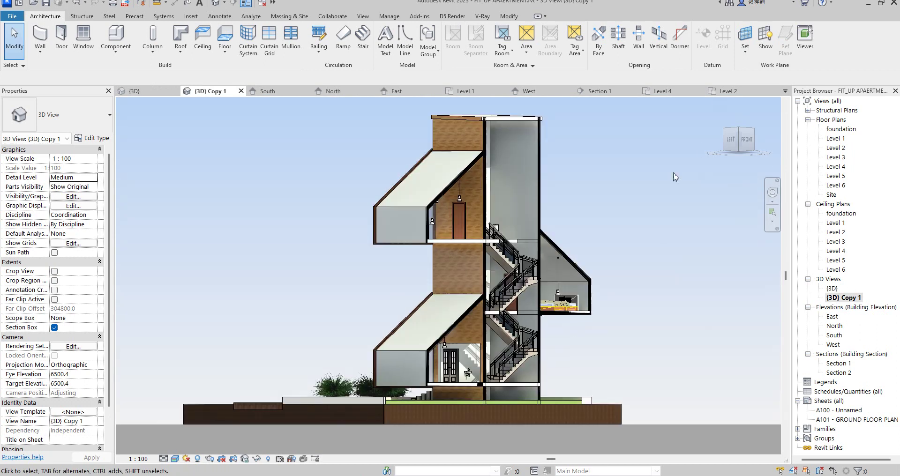
{"action": "scroll", "coordinate": [476, 297], "scroll_direction": "up", "scroll_amount": 2}
{"action": "scroll", "coordinate": [476, 297], "scroll_direction": "down", "scroll_amount": 2}
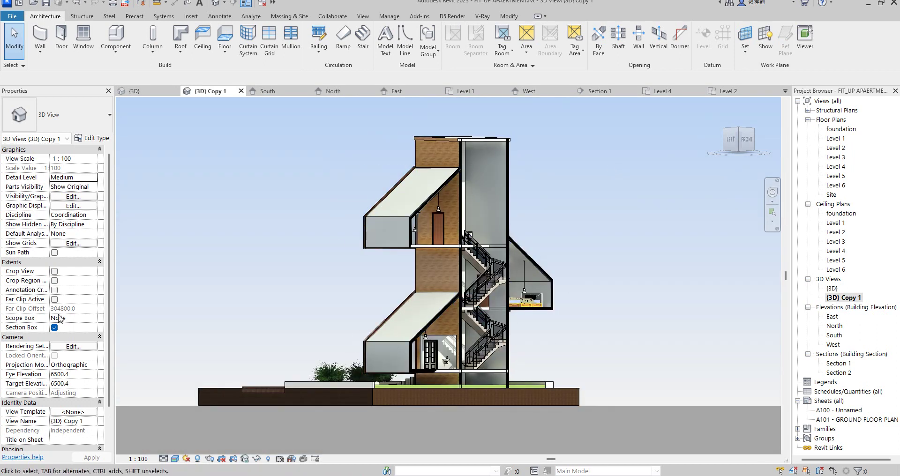
{"action": "left_click", "coordinate": [207, 317]}
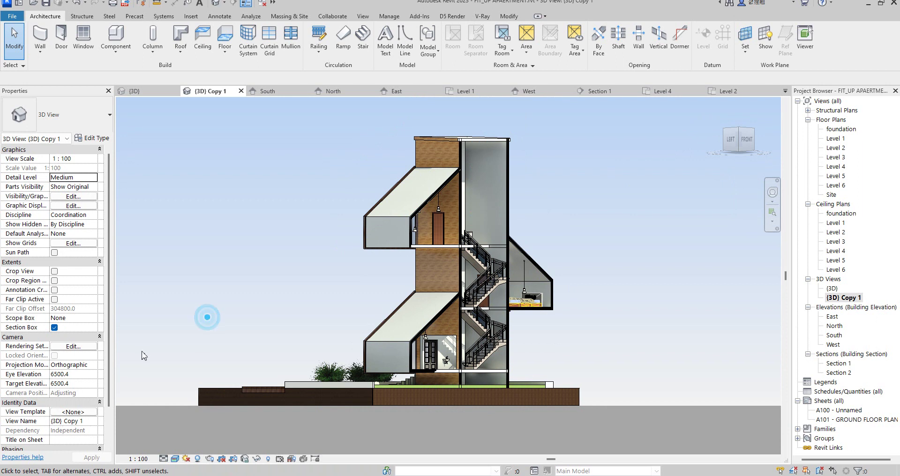
{"action": "left_click", "coordinate": [54, 328]}
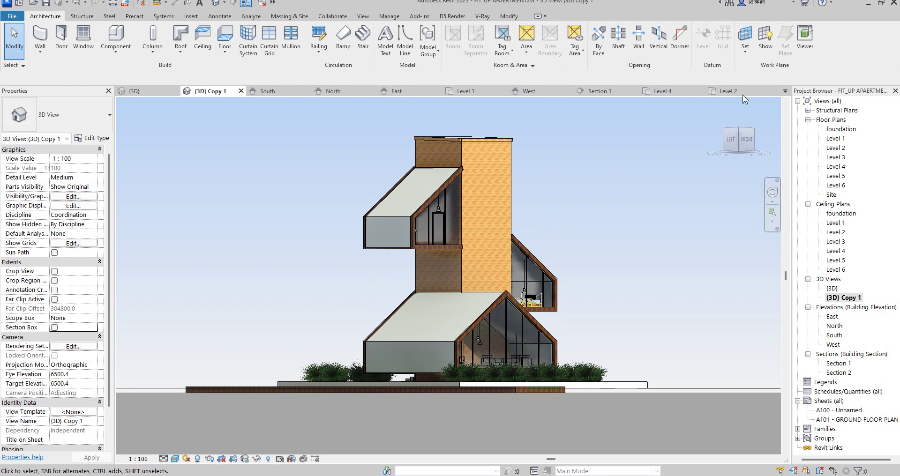
{"action": "left_click", "coordinate": [716, 102]}
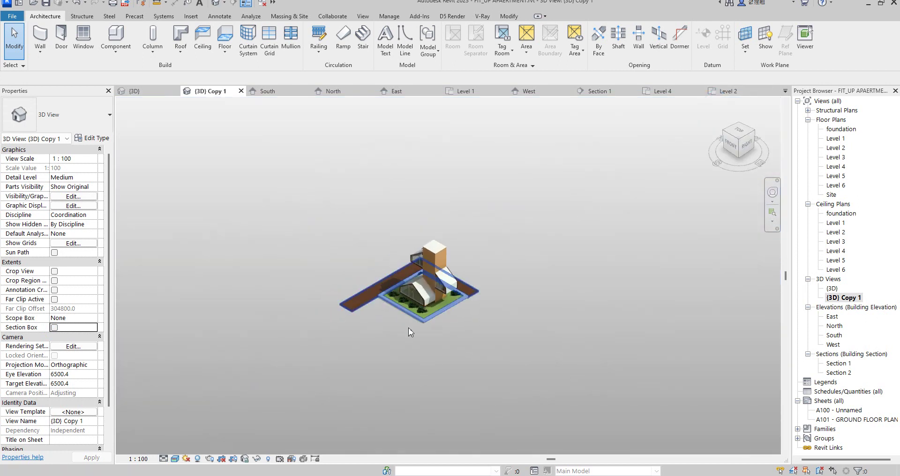
{"action": "scroll", "coordinate": [303, 311], "scroll_direction": "up", "scroll_amount": 3}
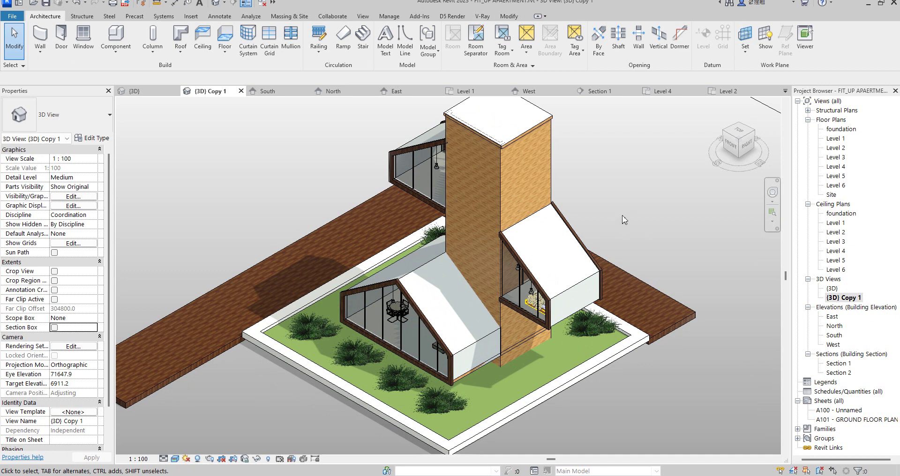
{"action": "left_click", "coordinate": [755, 132]}
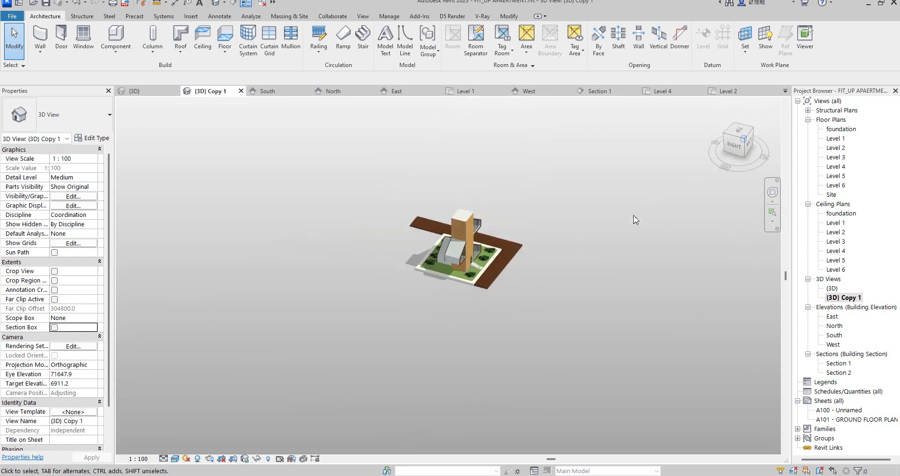
{"action": "scroll", "coordinate": [481, 294], "scroll_direction": "up", "scroll_amount": 5}
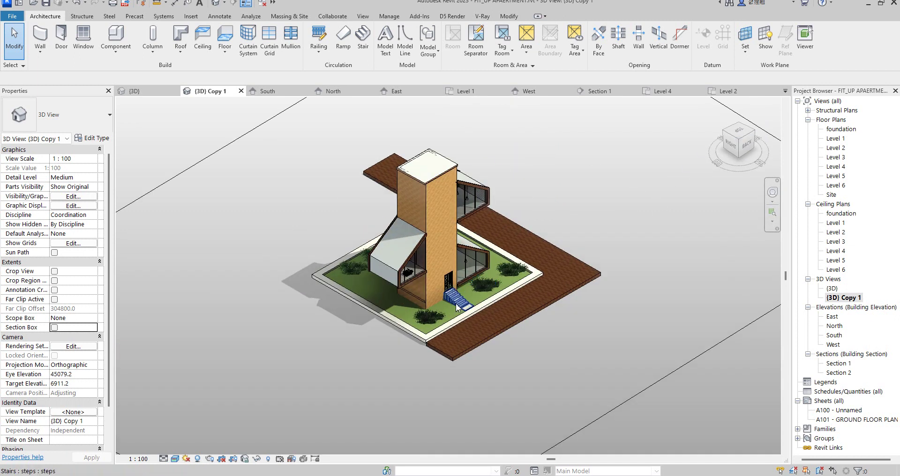
{"action": "scroll", "coordinate": [488, 287], "scroll_direction": "up", "scroll_amount": 4}
{"action": "scroll", "coordinate": [358, 354], "scroll_direction": "down", "scroll_amount": 3}
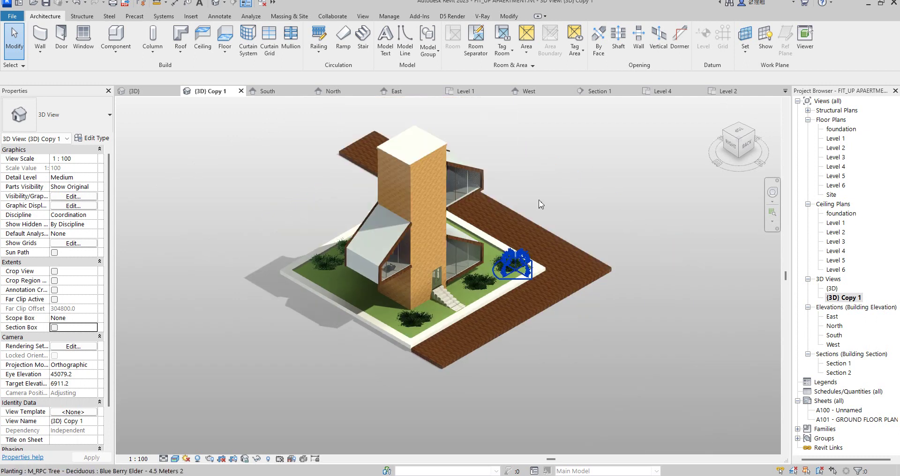
{"action": "scroll", "coordinate": [505, 271], "scroll_direction": "up", "scroll_amount": 4}
{"action": "scroll", "coordinate": [502, 275], "scroll_direction": "down", "scroll_amount": 5}
{"action": "scroll", "coordinate": [502, 275], "scroll_direction": "up", "scroll_amount": 2}
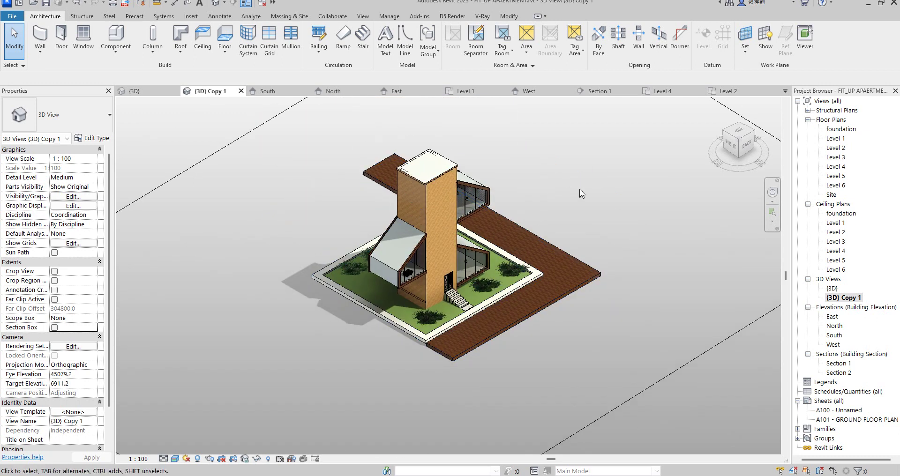
{"action": "scroll", "coordinate": [513, 234], "scroll_direction": "up", "scroll_amount": 3}
{"action": "scroll", "coordinate": [567, 252], "scroll_direction": "down", "scroll_amount": 4}
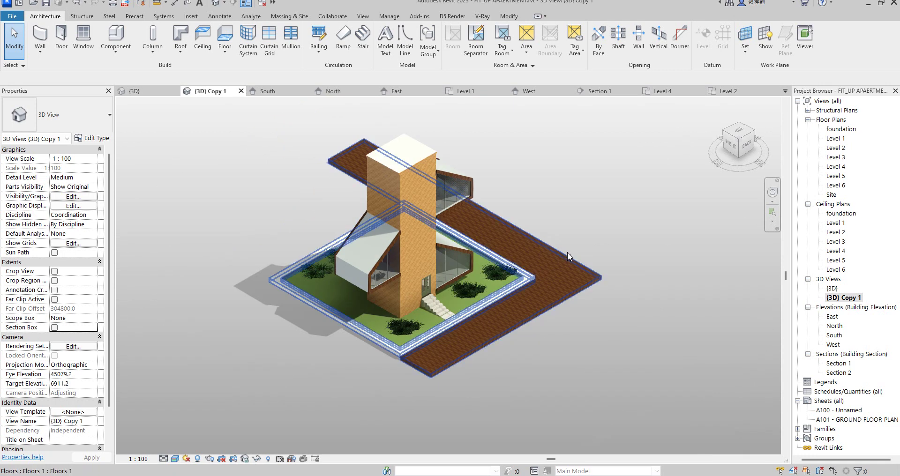
{"action": "scroll", "coordinate": [491, 317], "scroll_direction": "up", "scroll_amount": 4}
{"action": "scroll", "coordinate": [429, 305], "scroll_direction": "down", "scroll_amount": 1}
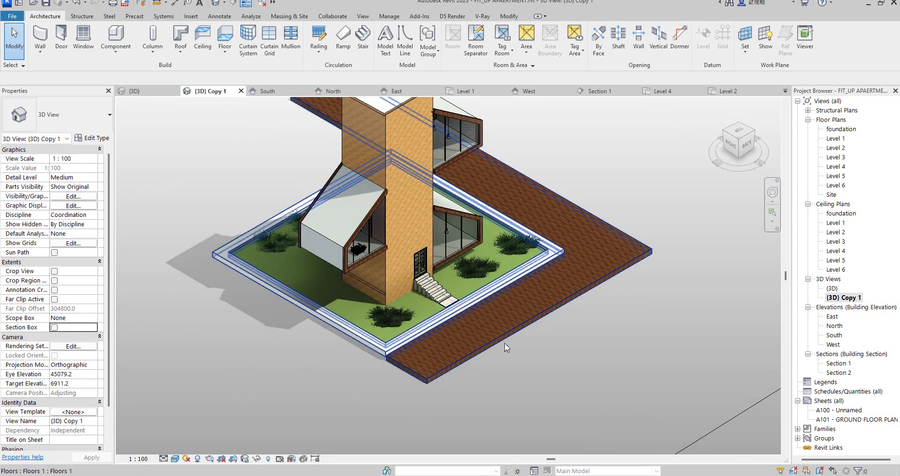
{"action": "scroll", "coordinate": [483, 319], "scroll_direction": "up", "scroll_amount": 4}
{"action": "scroll", "coordinate": [490, 323], "scroll_direction": "down", "scroll_amount": 4}
{"action": "scroll", "coordinate": [450, 244], "scroll_direction": "up", "scroll_amount": 1}
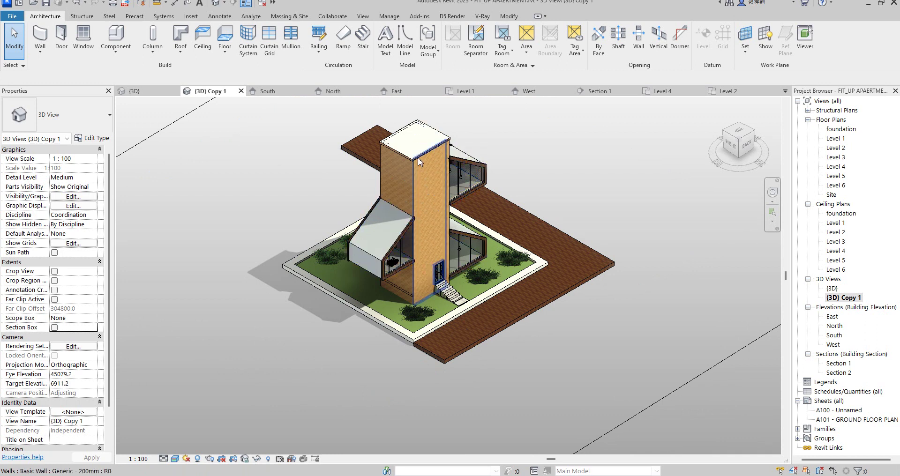
{"action": "scroll", "coordinate": [407, 197], "scroll_direction": "up", "scroll_amount": 1}
{"action": "scroll", "coordinate": [406, 197], "scroll_direction": "up", "scroll_amount": 1}
{"action": "scroll", "coordinate": [412, 330], "scroll_direction": "up", "scroll_amount": 1}
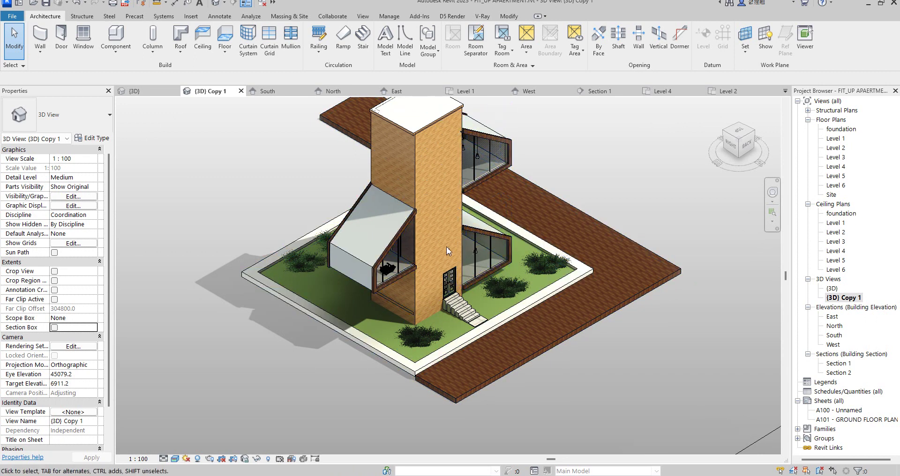
{"action": "left_click_drag", "start_coordinate": [742, 143], "coordinate": [748, 328]}
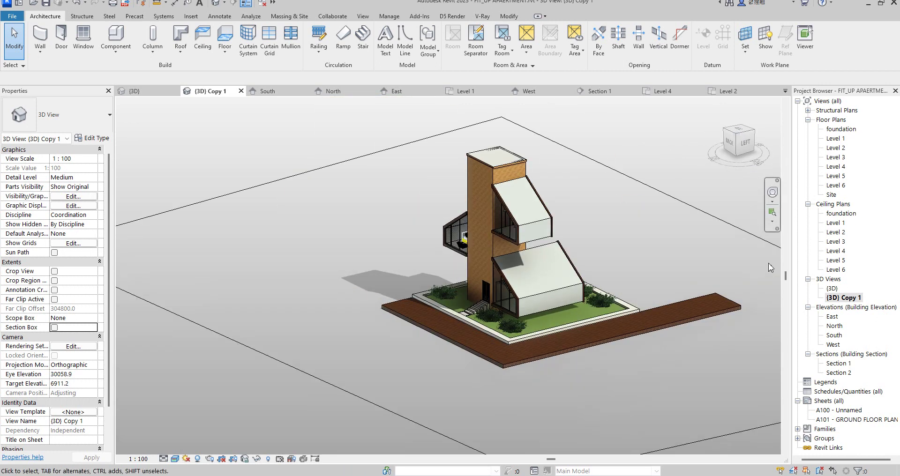
{"action": "scroll", "coordinate": [485, 223], "scroll_direction": "up", "scroll_amount": 2}
{"action": "scroll", "coordinate": [453, 225], "scroll_direction": "down", "scroll_amount": 2}
{"action": "scroll", "coordinate": [211, 279], "scroll_direction": "down", "scroll_amount": 2}
{"action": "scroll", "coordinate": [408, 255], "scroll_direction": "up", "scroll_amount": 3}
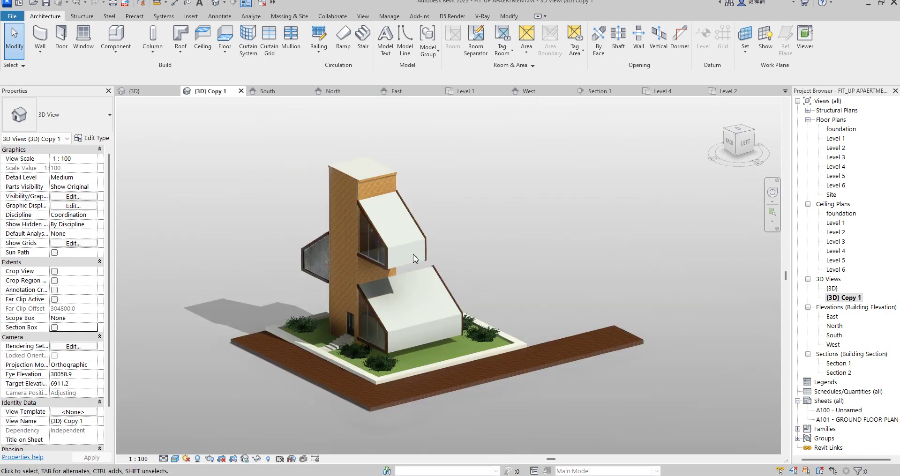
{"action": "left_click_drag", "start_coordinate": [737, 136], "coordinate": [751, 141]}
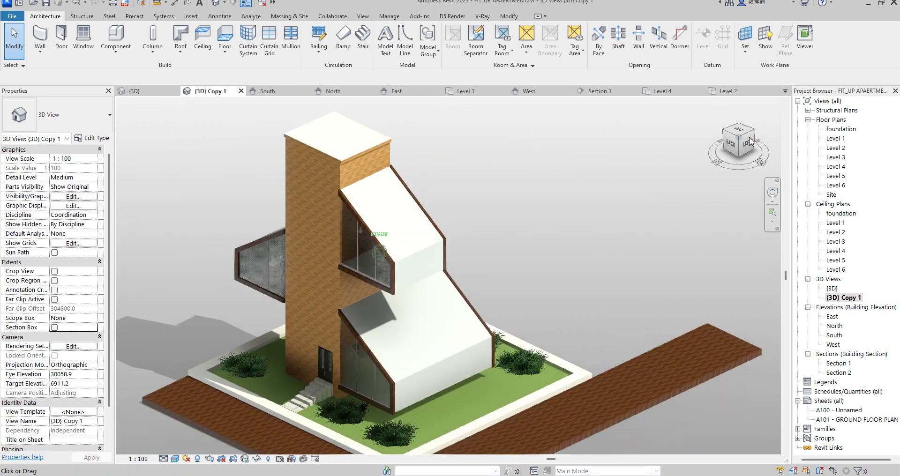
{"action": "scroll", "coordinate": [515, 215], "scroll_direction": "down", "scroll_amount": 3}
{"action": "middle_click_drag", "start_coordinate": [515, 216], "coordinate": [403, 258], "text": "shift"}
{"action": "scroll", "coordinate": [404, 259], "scroll_direction": "up", "scroll_amount": 4}
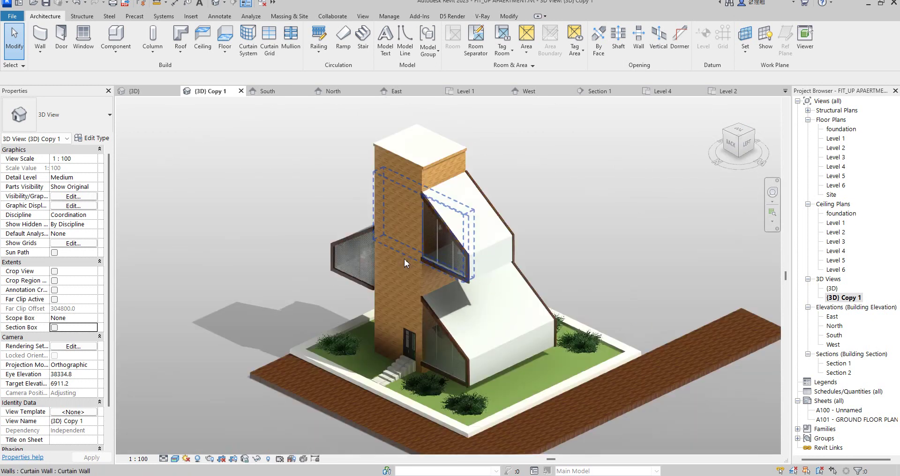
{"action": "scroll", "coordinate": [435, 290], "scroll_direction": "down", "scroll_amount": 2}
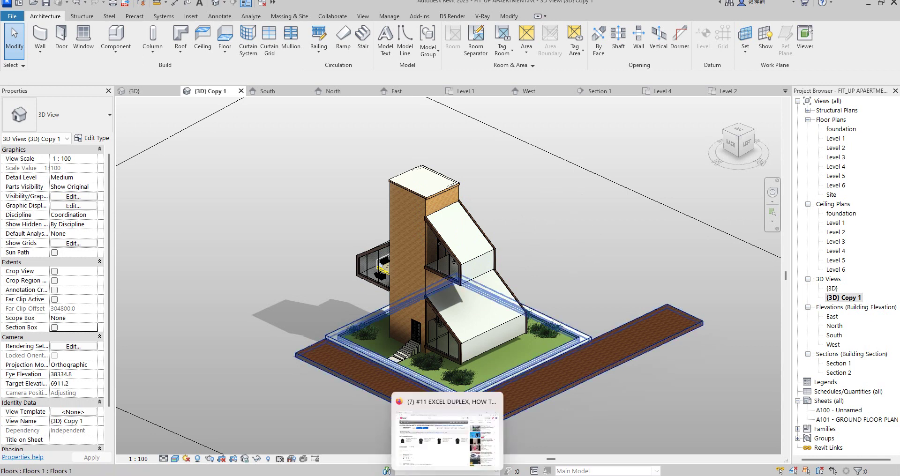
{"action": "left_click", "coordinate": [403, 405]}
Read through the rendering tutorial's comments on YouTube, then bring Revit back to front.
{"action": "scroll", "coordinate": [403, 405], "scroll_direction": "up", "scroll_amount": 6}
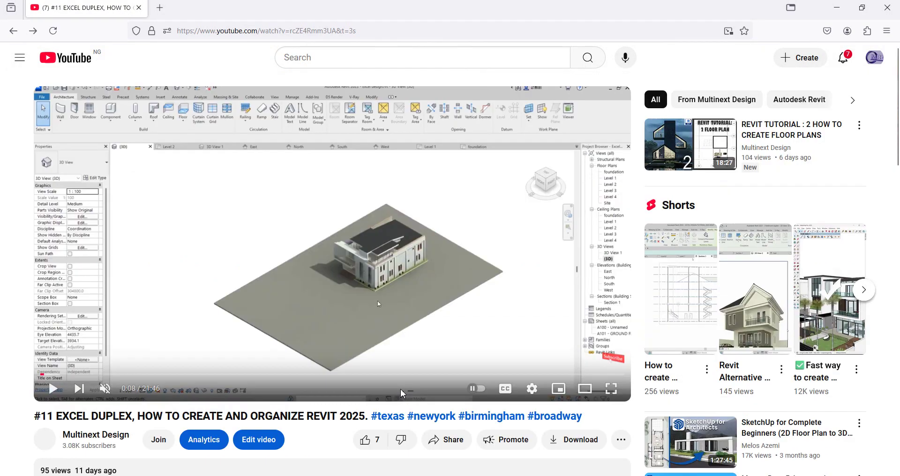
{"action": "scroll", "coordinate": [409, 301], "scroll_direction": "down", "scroll_amount": 2}
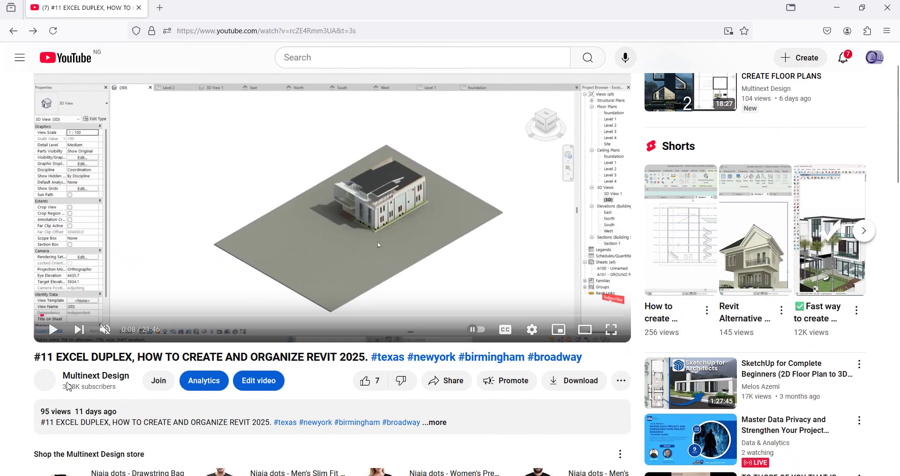
{"action": "scroll", "coordinate": [314, 295], "scroll_direction": "down", "scroll_amount": 2}
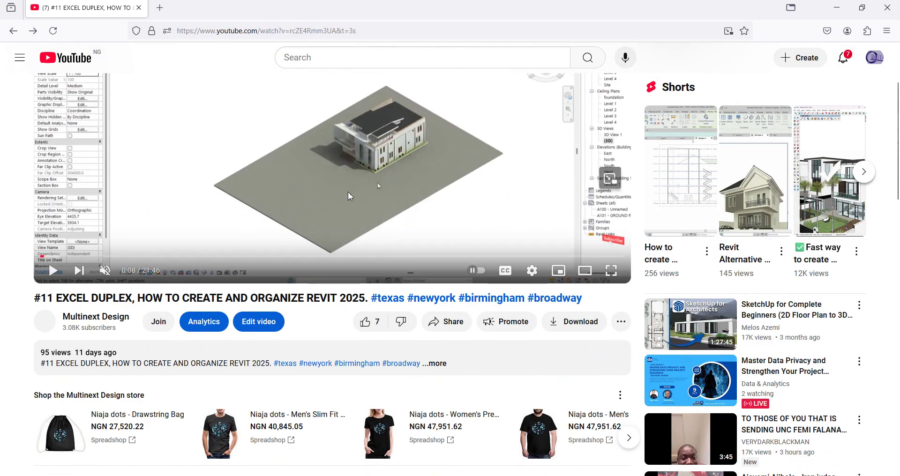
{"action": "scroll", "coordinate": [348, 211], "scroll_direction": "down", "scroll_amount": 12}
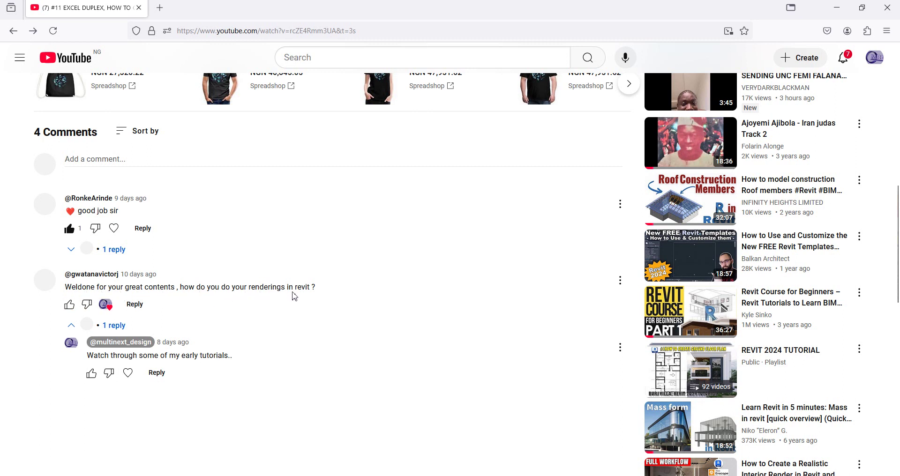
{"action": "scroll", "coordinate": [313, 338], "scroll_direction": "down", "scroll_amount": 3}
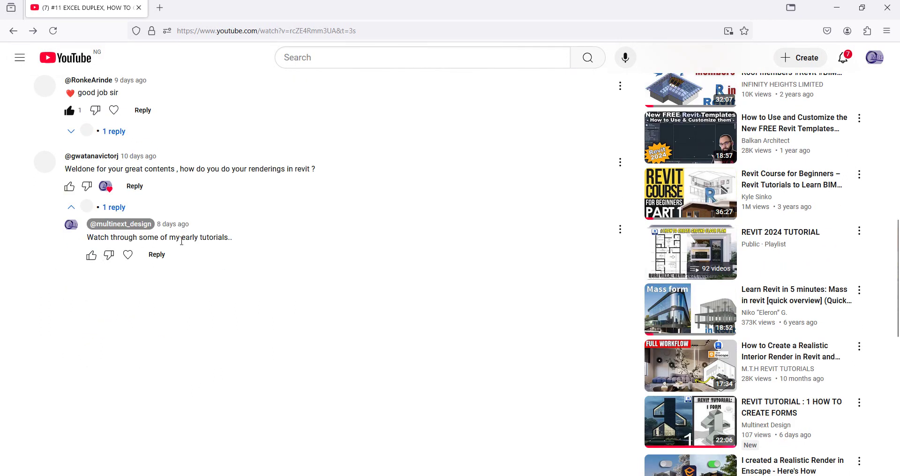
{"action": "scroll", "coordinate": [276, 309], "scroll_direction": "up", "scroll_amount": 4}
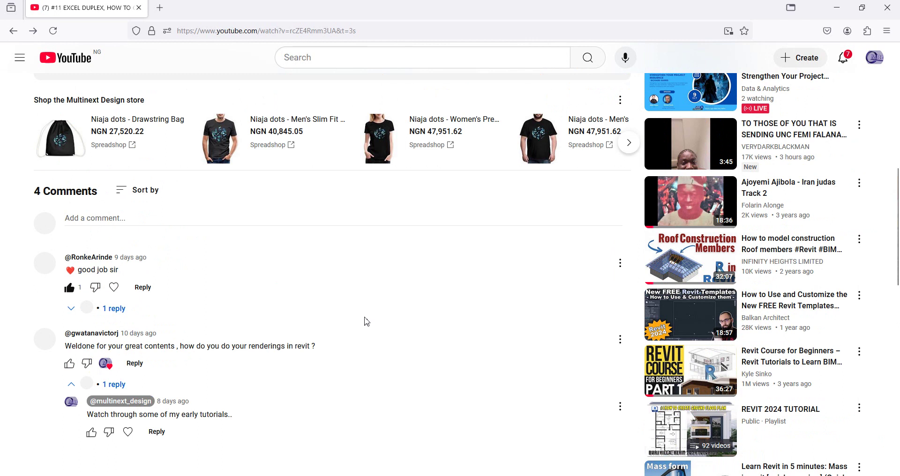
{"action": "scroll", "coordinate": [367, 322], "scroll_direction": "up", "scroll_amount": 8}
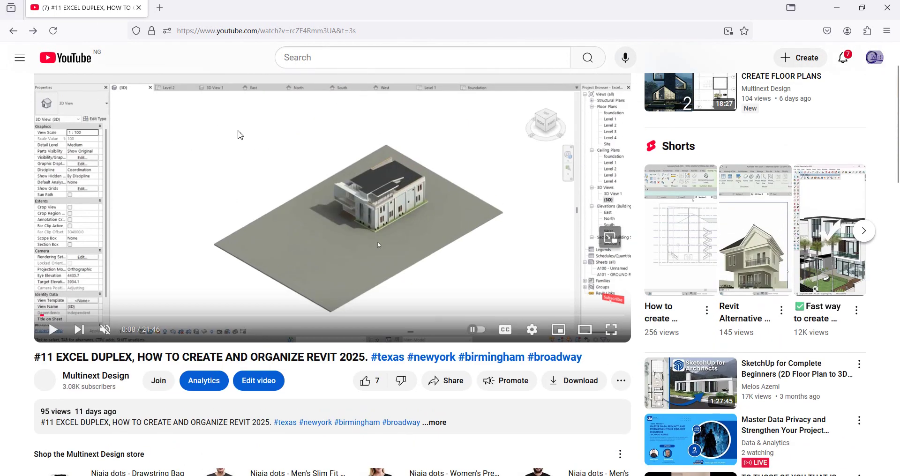
{"action": "scroll", "coordinate": [309, 193], "scroll_direction": "down", "scroll_amount": 3}
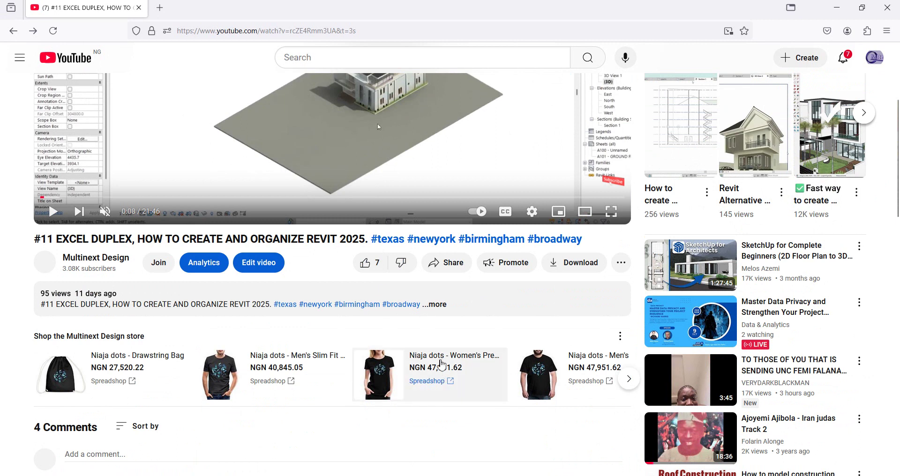
{"action": "scroll", "coordinate": [258, 257], "scroll_direction": "up", "scroll_amount": 4}
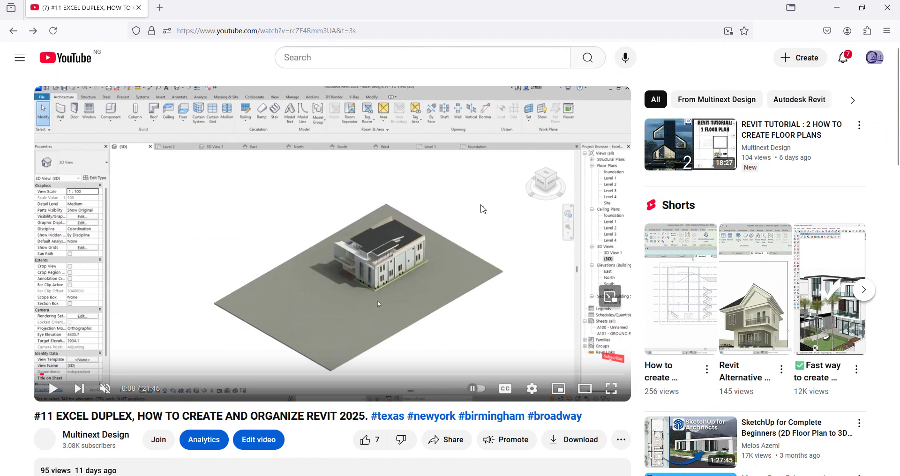
{"action": "left_click", "coordinate": [581, 433]}
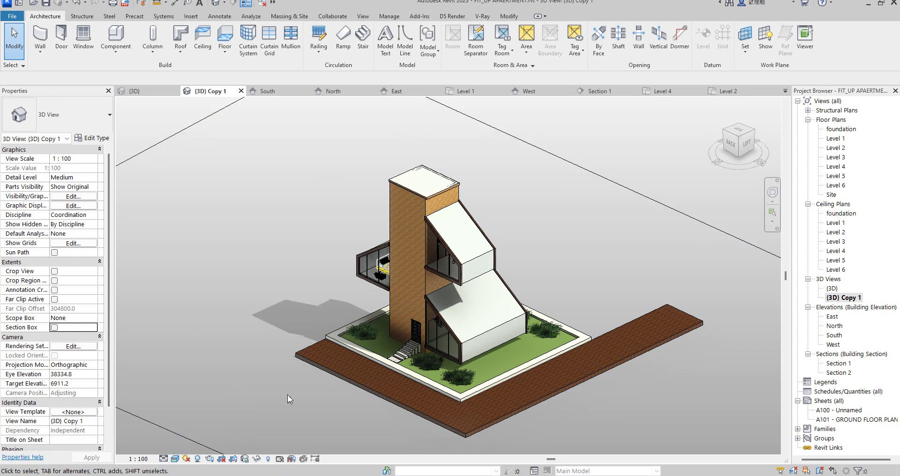
{"action": "scroll", "coordinate": [567, 278], "scroll_direction": "up", "scroll_amount": 2}
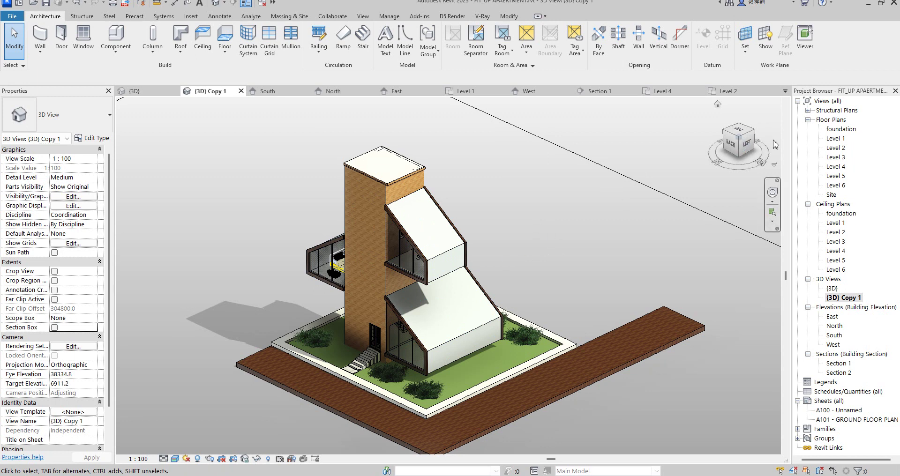
In the Level 1 plan, move the STAIRWAY text note up, clear of the stair.
{"action": "double_click", "coordinate": [835, 139]}
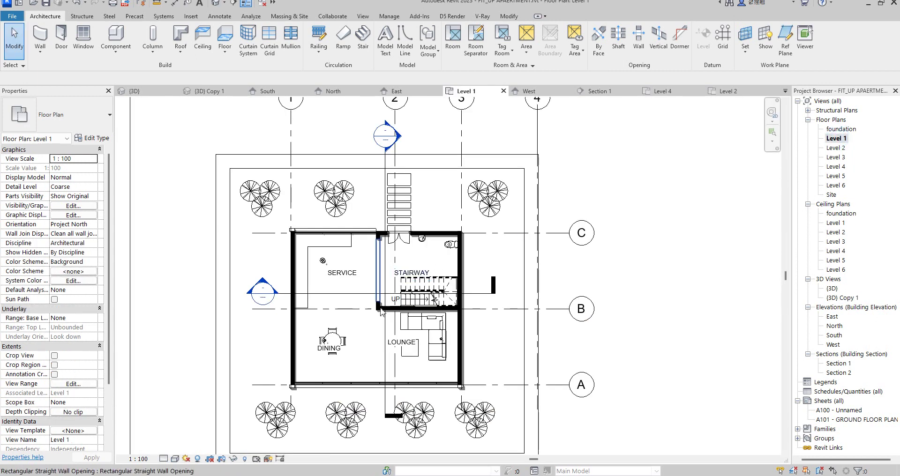
{"action": "scroll", "coordinate": [391, 277], "scroll_direction": "down", "scroll_amount": 2}
{"action": "scroll", "coordinate": [389, 277], "scroll_direction": "up", "scroll_amount": 2}
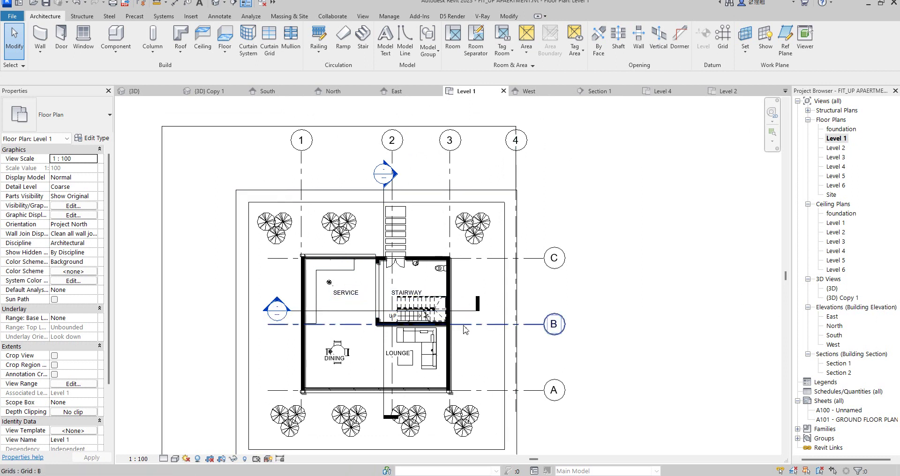
{"action": "scroll", "coordinate": [417, 286], "scroll_direction": "up", "scroll_amount": 2}
{"action": "left_click", "coordinate": [417, 291]}
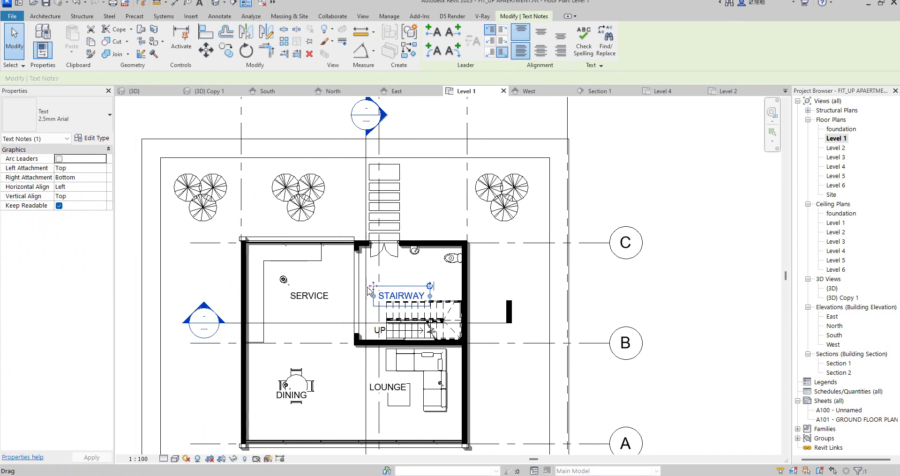
{"action": "left_click_drag", "start_coordinate": [373, 285], "coordinate": [392, 274], "text": "ctrl"}
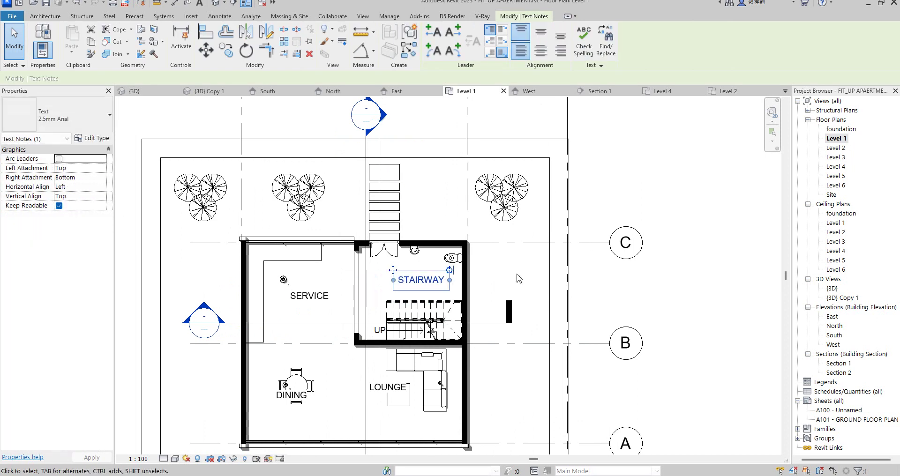
{"action": "scroll", "coordinate": [500, 286], "scroll_direction": "down", "scroll_amount": 3}
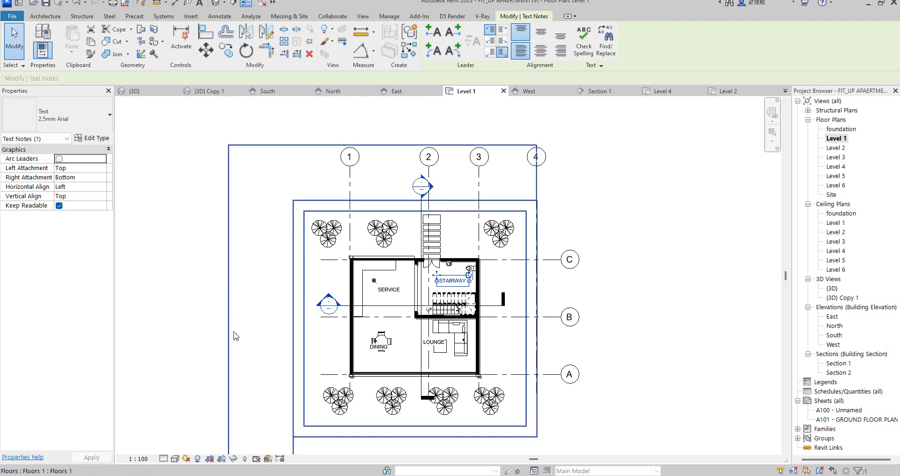
{"action": "scroll", "coordinate": [237, 333], "scroll_direction": "down", "scroll_amount": 2}
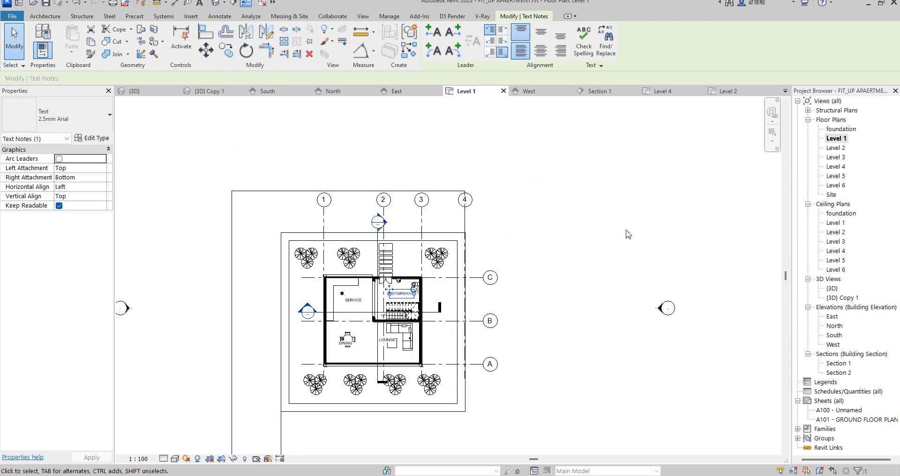
Start the Camera tool from View > 3D View and place the eye above the plan's top edge.
{"action": "left_click", "coordinate": [224, 5]}
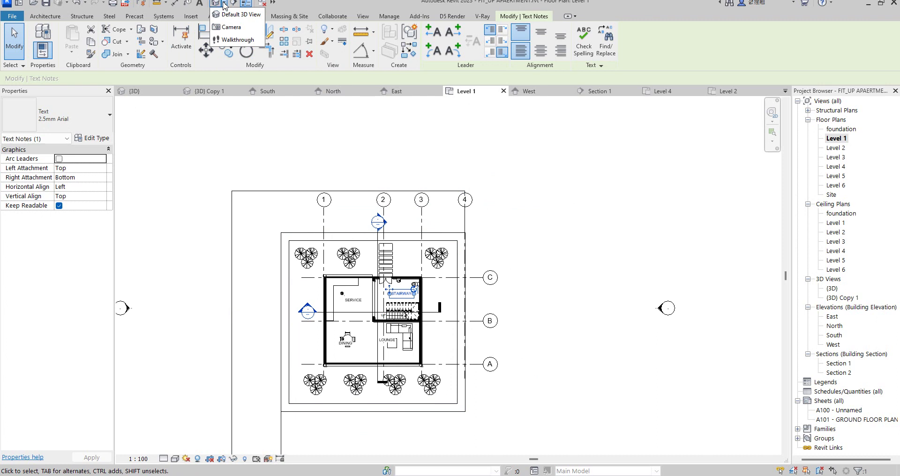
{"action": "left_click", "coordinate": [220, 149]}
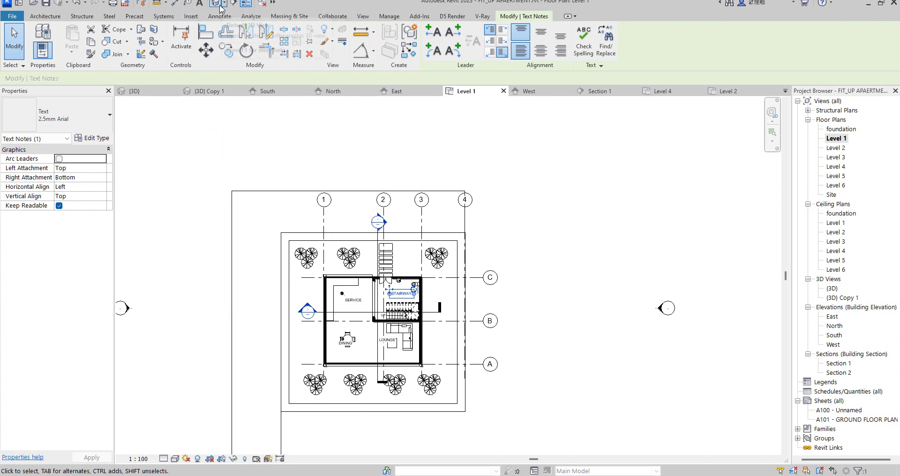
{"action": "left_click", "coordinate": [367, 19]}
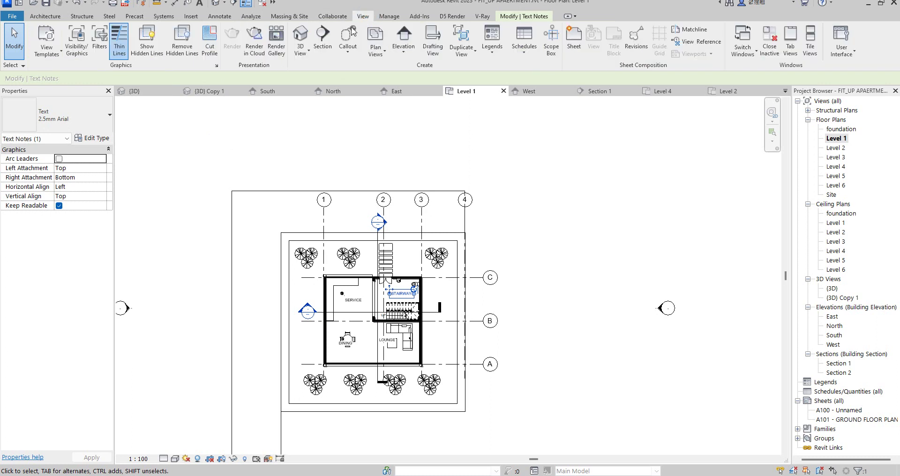
{"action": "left_click", "coordinate": [299, 56]}
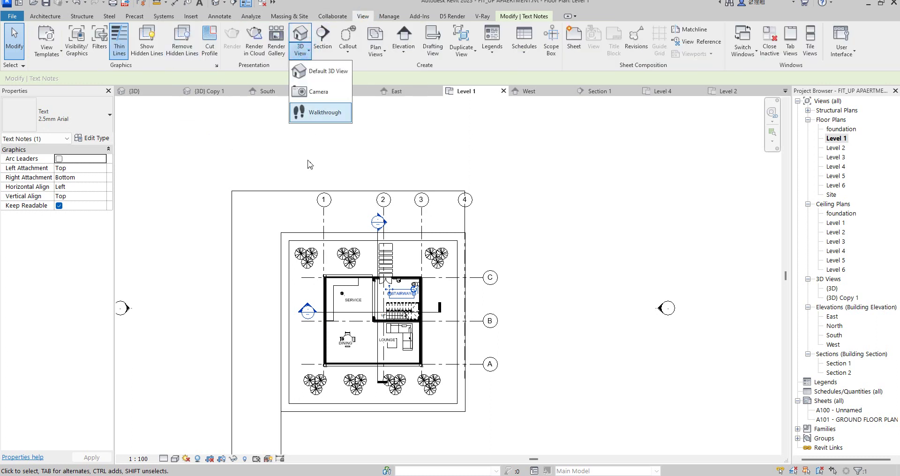
{"action": "left_click", "coordinate": [318, 94]}
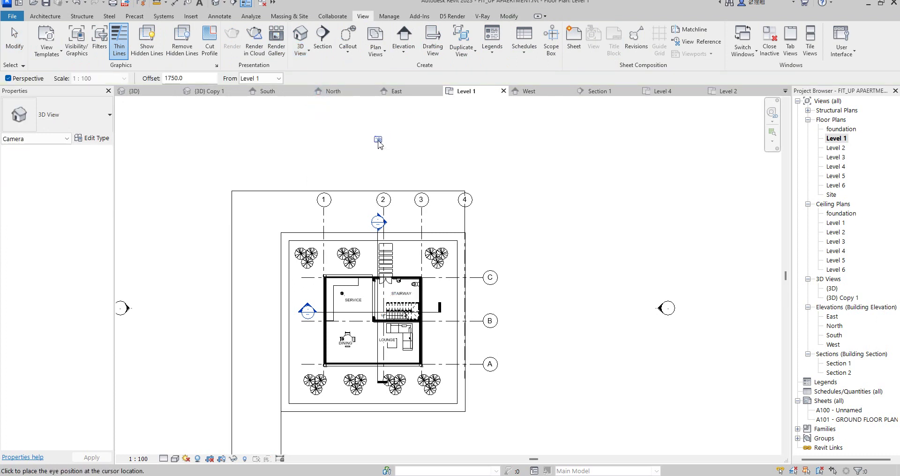
{"action": "scroll", "coordinate": [374, 206], "scroll_direction": "down", "scroll_amount": 1}
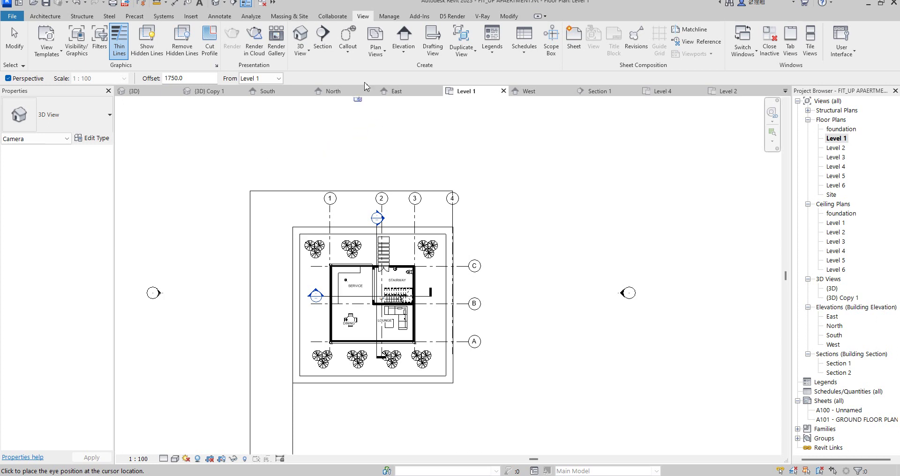
{"action": "left_click", "coordinate": [300, 52]}
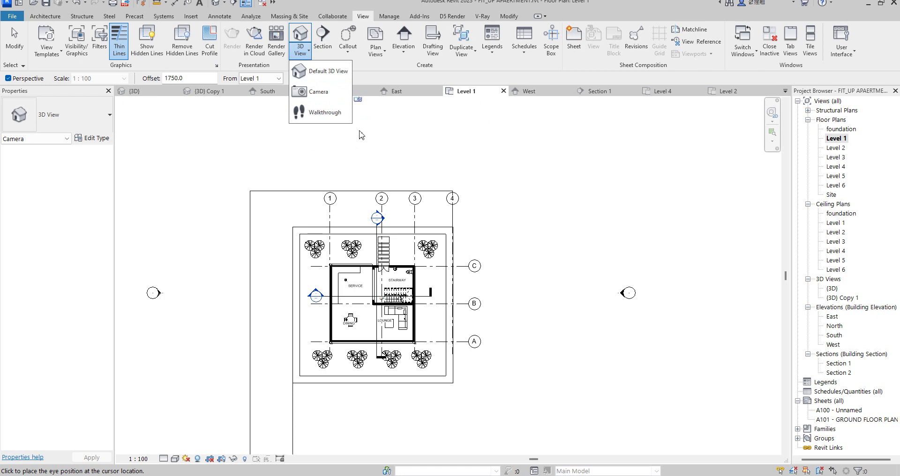
{"action": "key", "text": "Escape"}
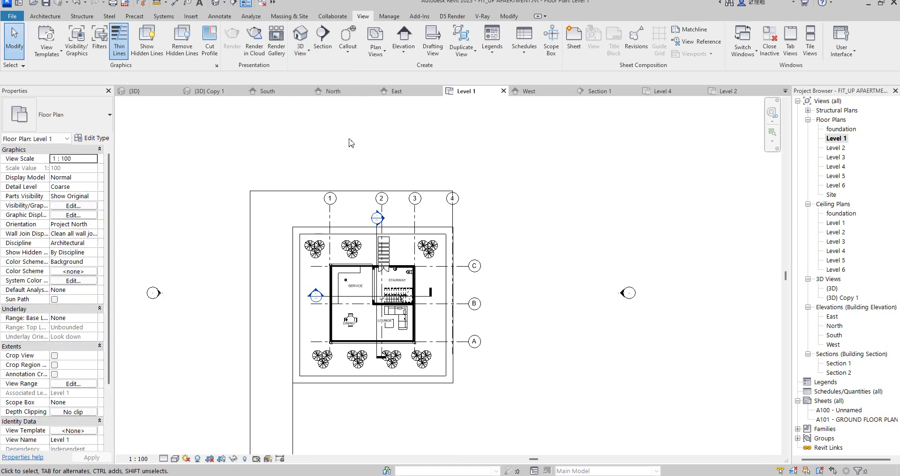
{"action": "left_click", "coordinate": [300, 51]}
{"action": "left_click", "coordinate": [313, 85]}
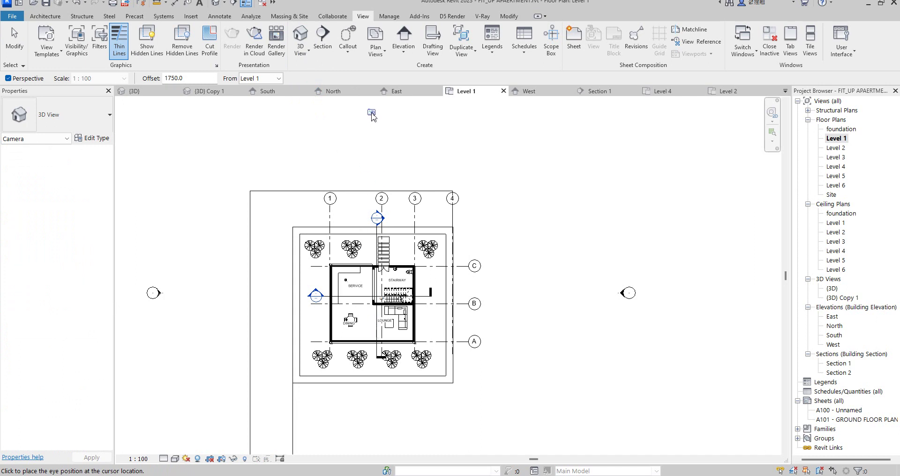
{"action": "left_click", "coordinate": [372, 113]}
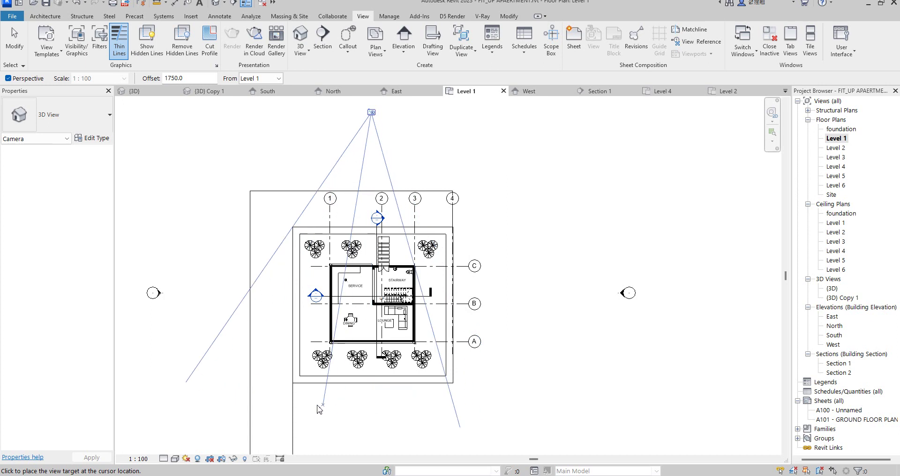
Set the camera target below the building and enlarge the crop region taller and wider.
{"action": "left_click", "coordinate": [369, 405]}
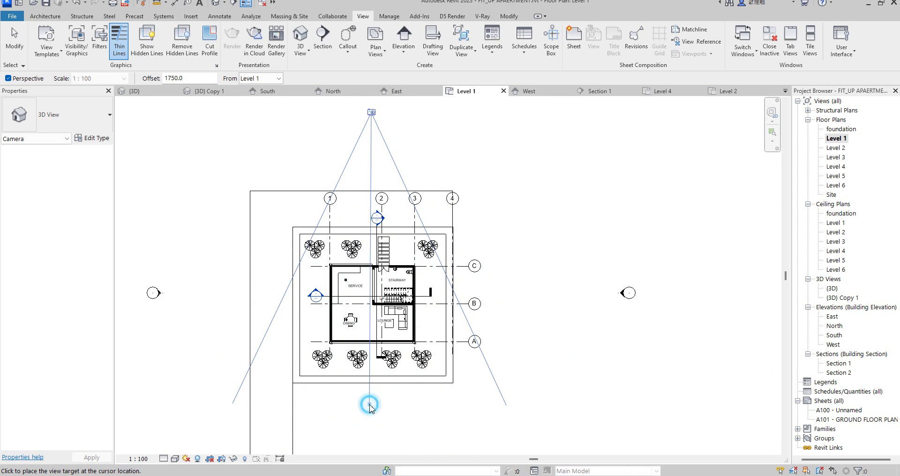
{"action": "scroll", "coordinate": [370, 409], "scroll_direction": "down", "scroll_amount": 3}
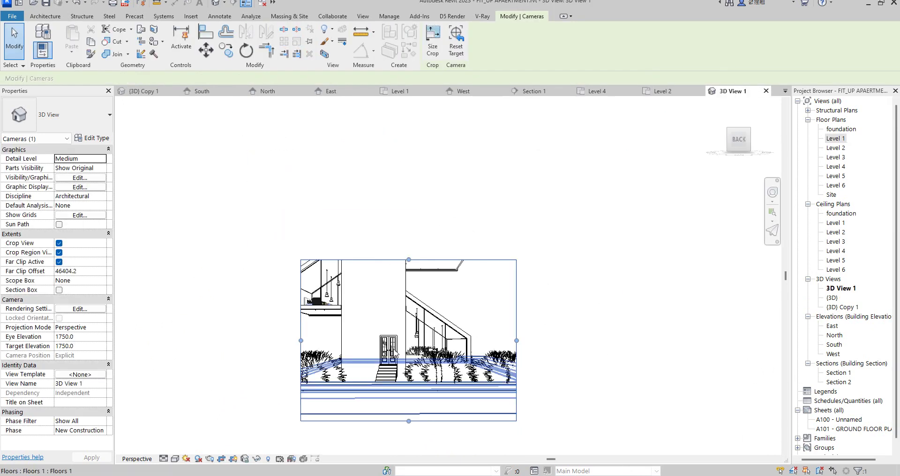
{"action": "left_click_drag", "start_coordinate": [408, 260], "coordinate": [414, 108]}
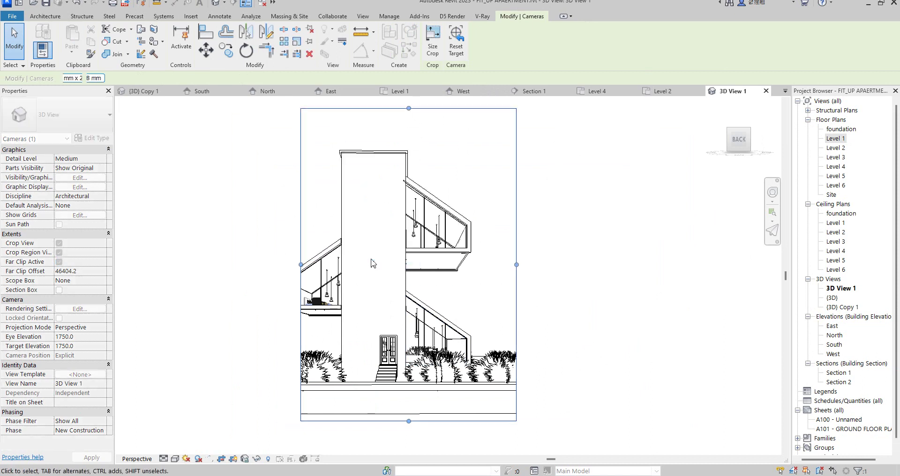
{"action": "left_click_drag", "start_coordinate": [302, 264], "coordinate": [222, 265]}
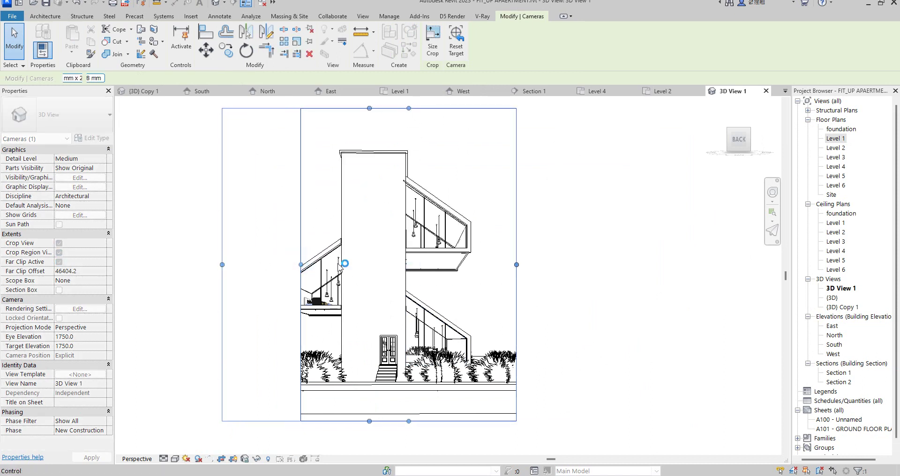
{"action": "left_click_drag", "start_coordinate": [517, 266], "coordinate": [546, 265]}
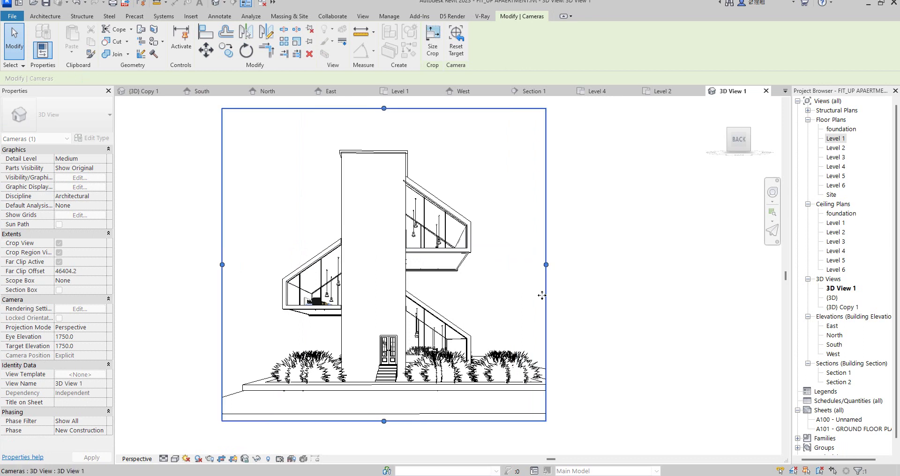
{"action": "left_click", "coordinate": [619, 323]}
{"action": "scroll", "coordinate": [564, 263], "scroll_direction": "down", "scroll_amount": 2}
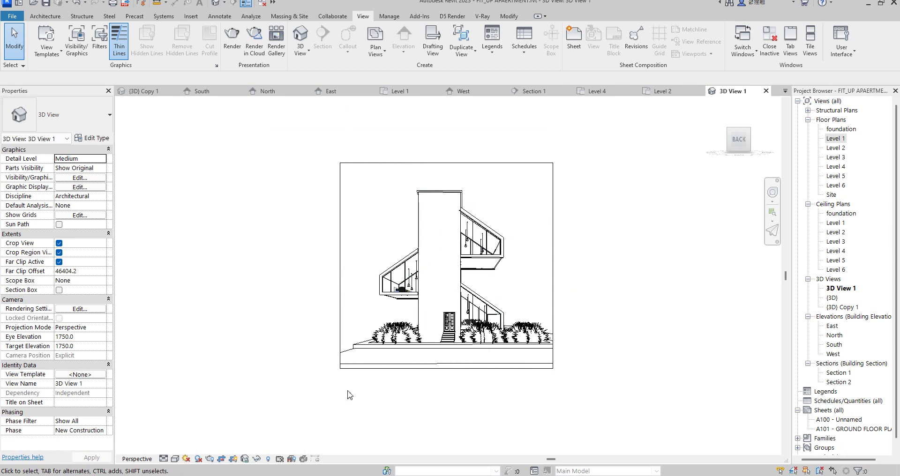
Show the camera view in Realistic style, then open {3D} Copy 1.
{"action": "left_click", "coordinate": [175, 458]}
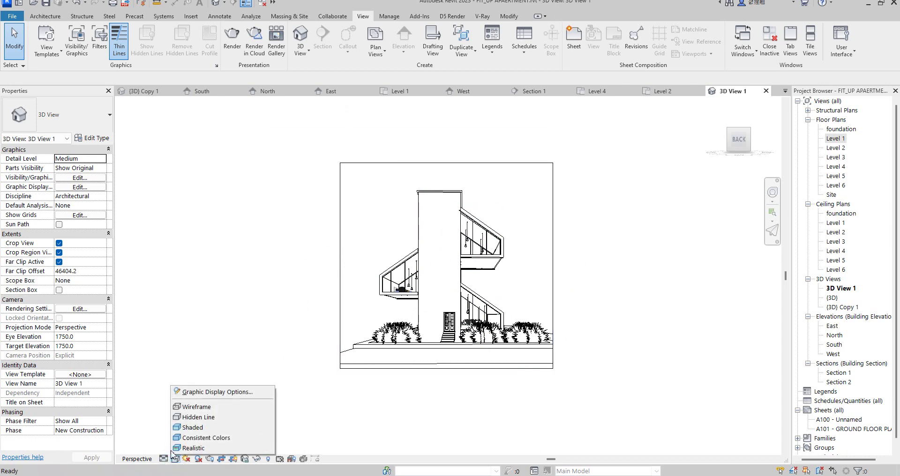
{"action": "left_click", "coordinate": [193, 448]}
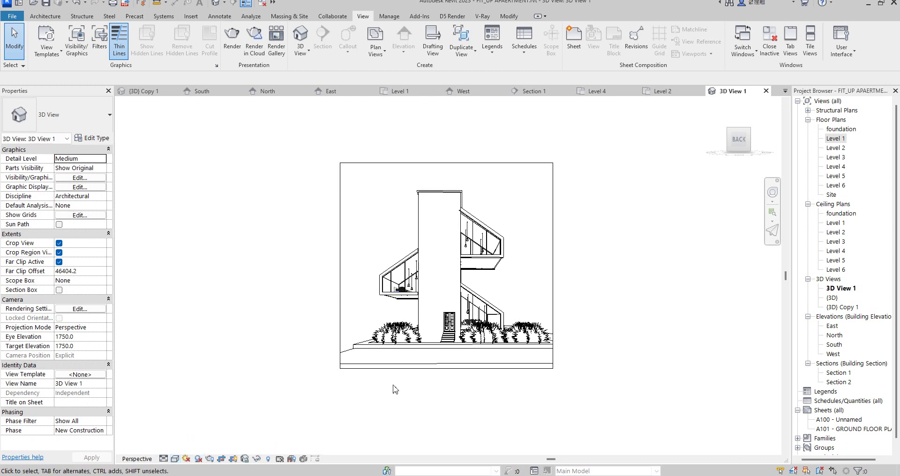
{"action": "scroll", "coordinate": [518, 370], "scroll_direction": "up", "scroll_amount": 2}
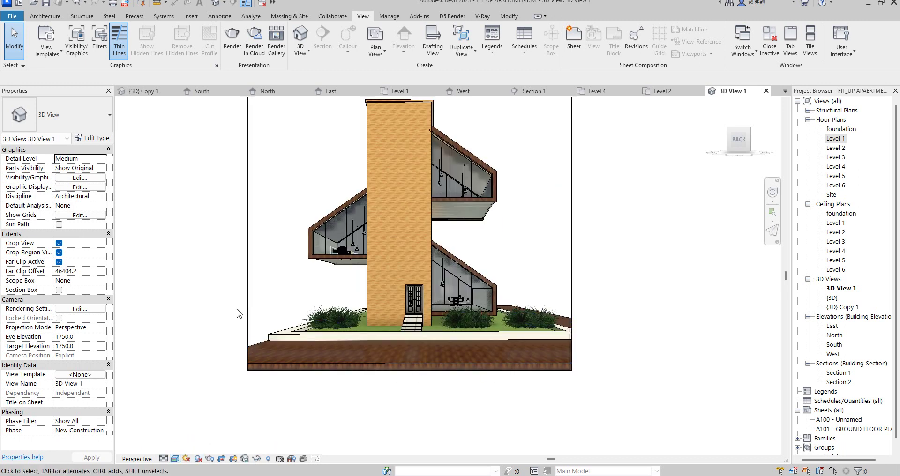
{"action": "scroll", "coordinate": [518, 268], "scroll_direction": "down", "scroll_amount": 2}
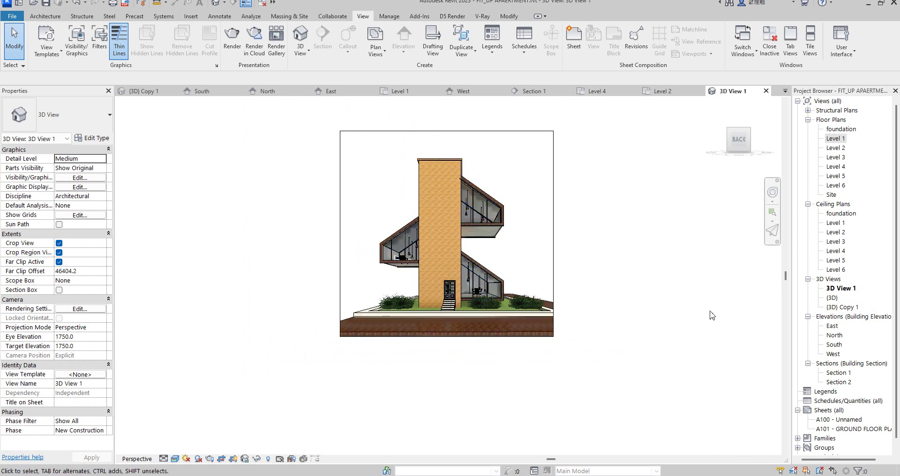
{"action": "double_click", "coordinate": [841, 307]}
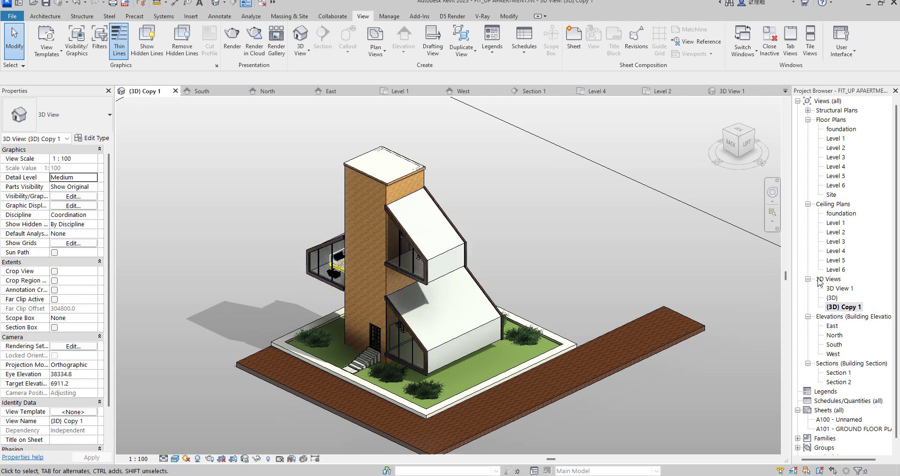
Rename the 3D View 1 camera view to SHOT1.
{"action": "left_click", "coordinate": [842, 289]}
{"action": "right_click", "coordinate": [842, 289]}
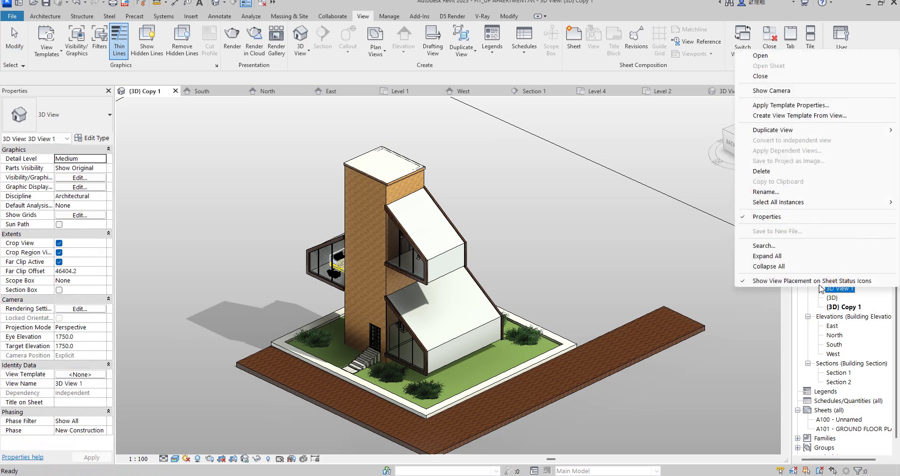
{"action": "left_click", "coordinate": [766, 192]}
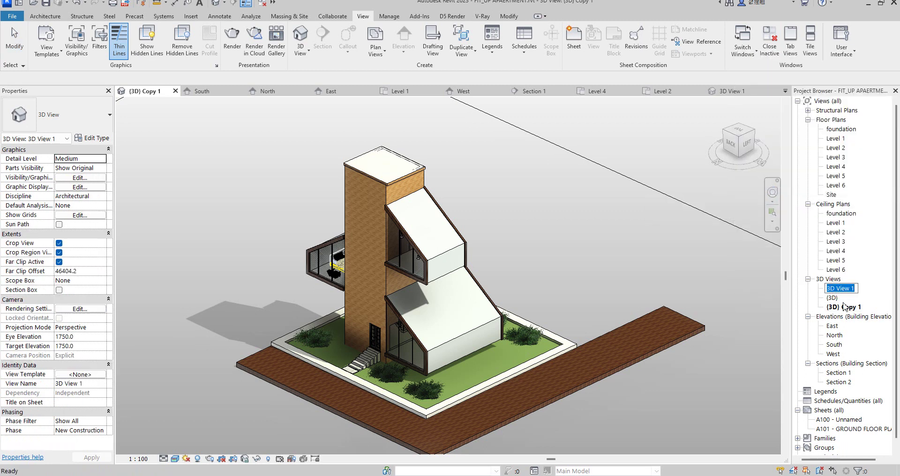
{"action": "type", "text": "SHOT1"}
{"action": "left_click", "coordinate": [627, 260]}
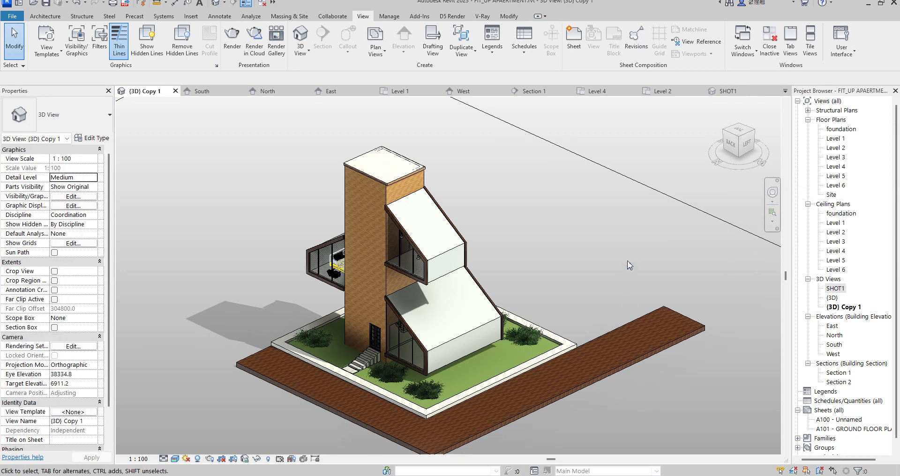
Open the SHOT1 view and select its crop region.
{"action": "double_click", "coordinate": [835, 288]}
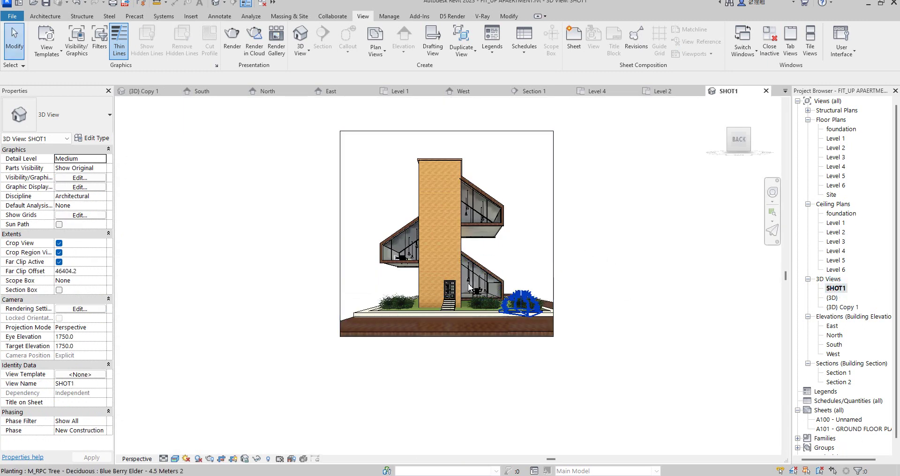
{"action": "scroll", "coordinate": [453, 218], "scroll_direction": "up", "scroll_amount": 2}
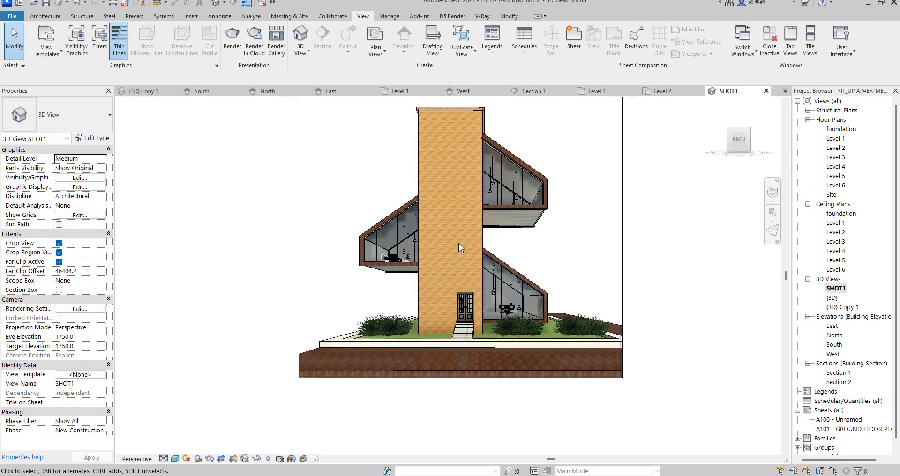
{"action": "scroll", "coordinate": [459, 243], "scroll_direction": "down", "scroll_amount": 2}
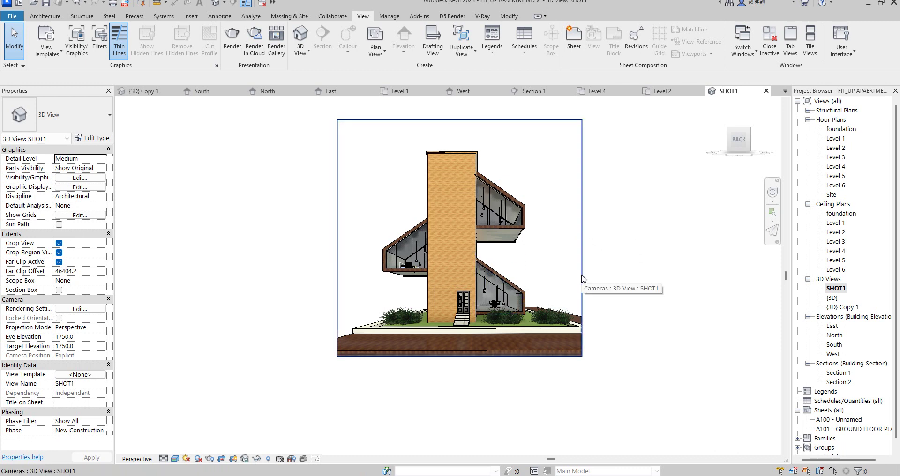
{"action": "scroll", "coordinate": [582, 280], "scroll_direction": "up", "scroll_amount": 1}
{"action": "scroll", "coordinate": [582, 282], "scroll_direction": "down", "scroll_amount": 1}
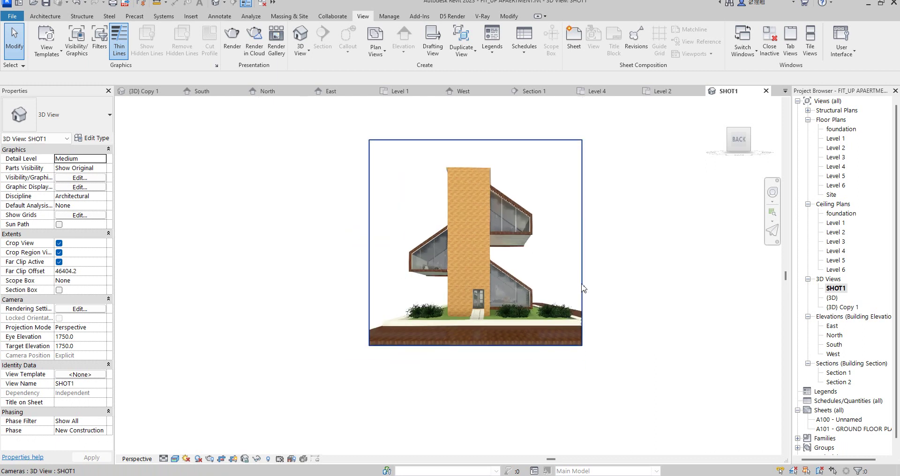
{"action": "left_click", "coordinate": [581, 283]}
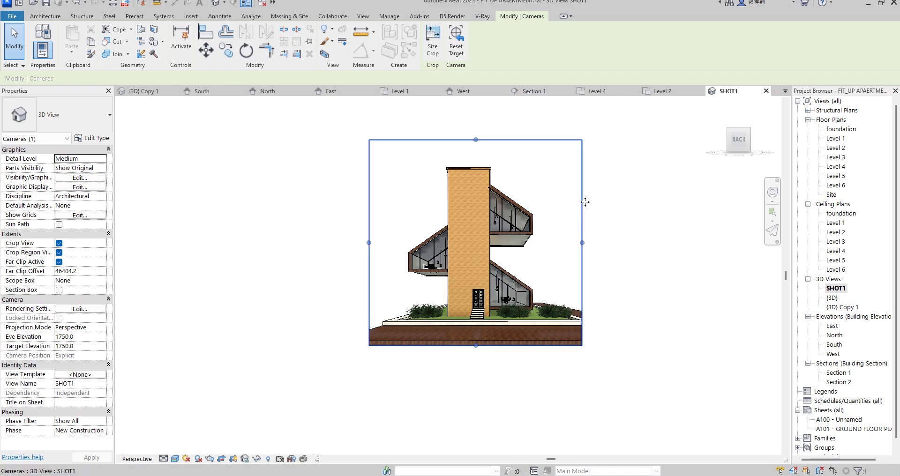
Set the camera's Eye Elevation and Target Elevation both to 900.
{"action": "left_click", "coordinate": [84, 337]}
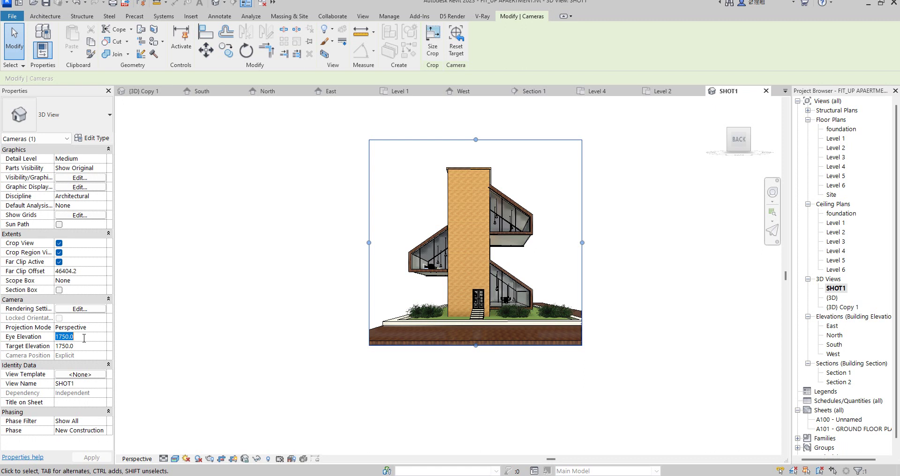
{"action": "type", "text": "900"}
{"action": "left_click", "coordinate": [94, 346]}
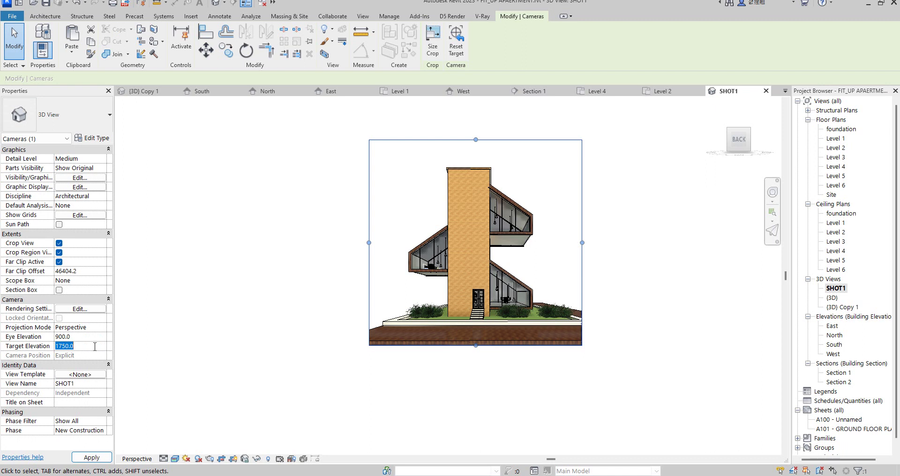
{"action": "type", "text": "900"}
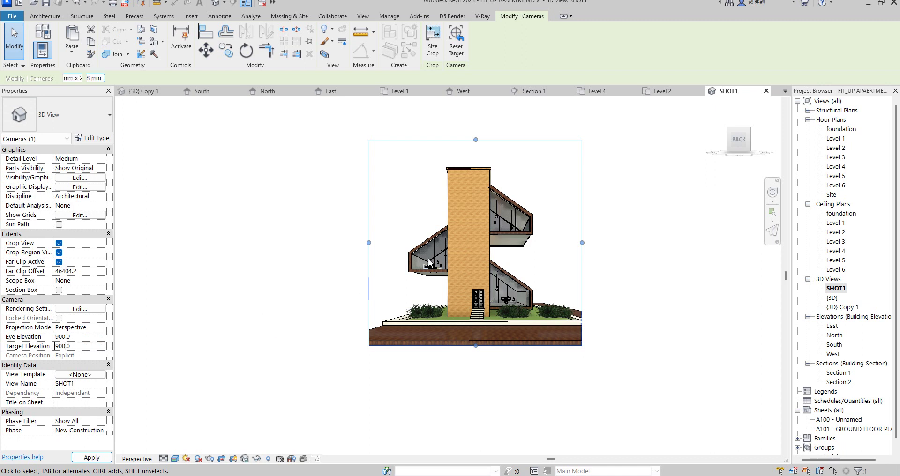
{"action": "key", "text": "Escape"}
{"action": "scroll", "coordinate": [525, 210], "scroll_direction": "up", "scroll_amount": 5}
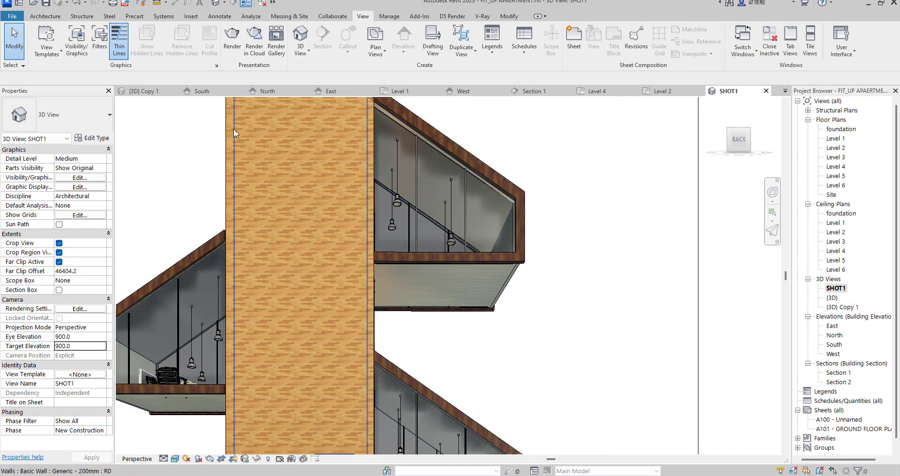
{"action": "scroll", "coordinate": [301, 244], "scroll_direction": "down", "scroll_amount": 1}
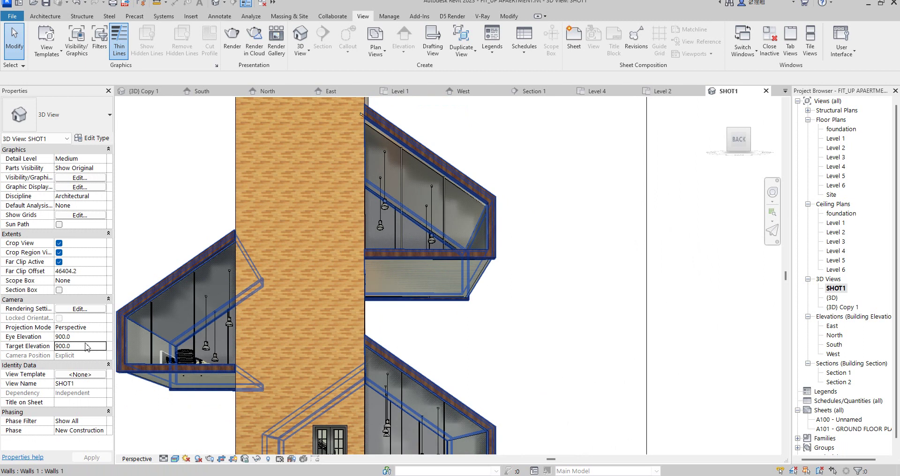
Try a 1750 target elevation, restore it to 900, and check the perspective framing.
{"action": "left_click", "coordinate": [87, 346]}
{"action": "type", "text": "1"}
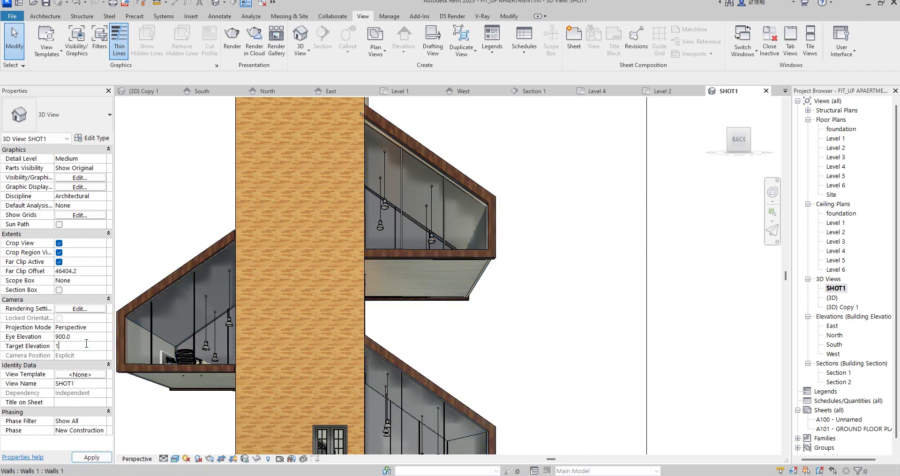
{"action": "type", "text": "750"}
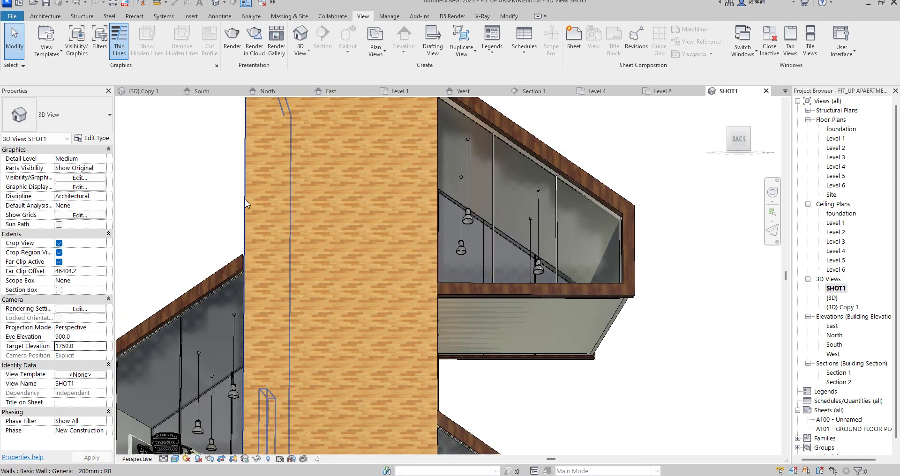
{"action": "key", "text": "z"}
{"action": "key", "text": "f"}
{"action": "left_click", "coordinate": [83, 346]}
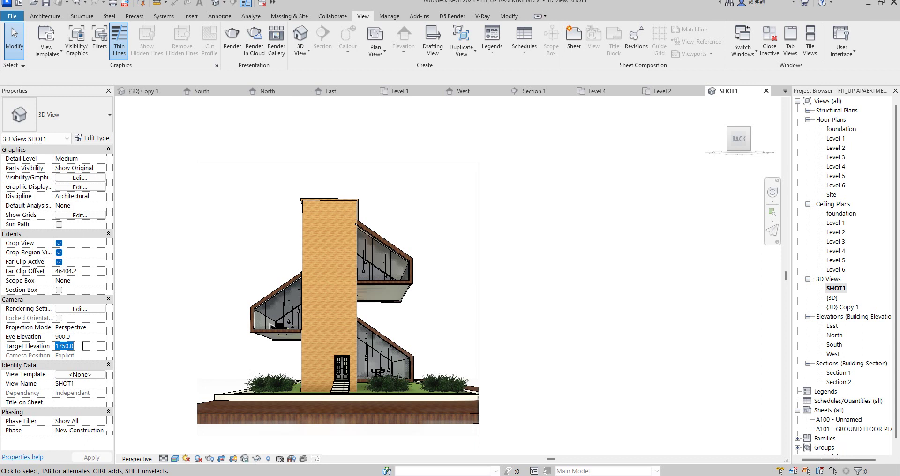
{"action": "type", "text": "900"}
{"action": "key", "text": "Return"}
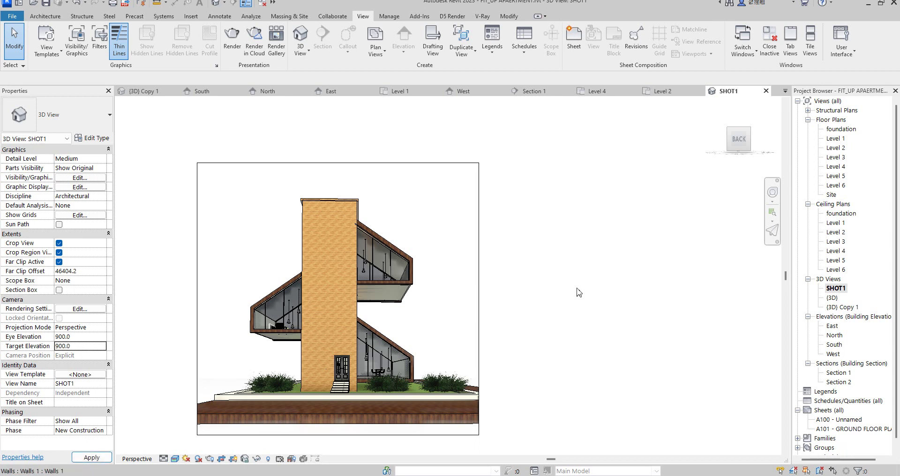
{"action": "middle_click_drag", "start_coordinate": [291, 202], "coordinate": [387, 352]}
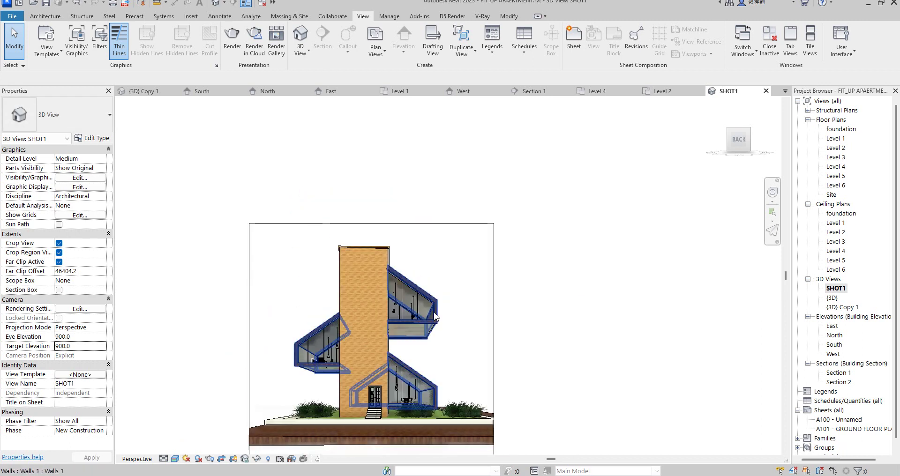
{"action": "scroll", "coordinate": [432, 309], "scroll_direction": "up", "scroll_amount": 2}
{"action": "scroll", "coordinate": [427, 320], "scroll_direction": "down", "scroll_amount": 1}
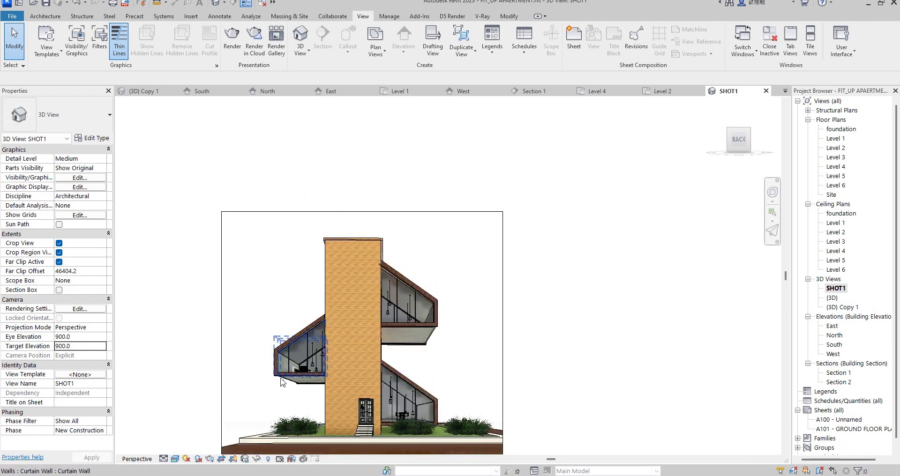
{"action": "scroll", "coordinate": [264, 288], "scroll_direction": "up", "scroll_amount": 5}
{"action": "scroll", "coordinate": [283, 315], "scroll_direction": "down", "scroll_amount": 7}
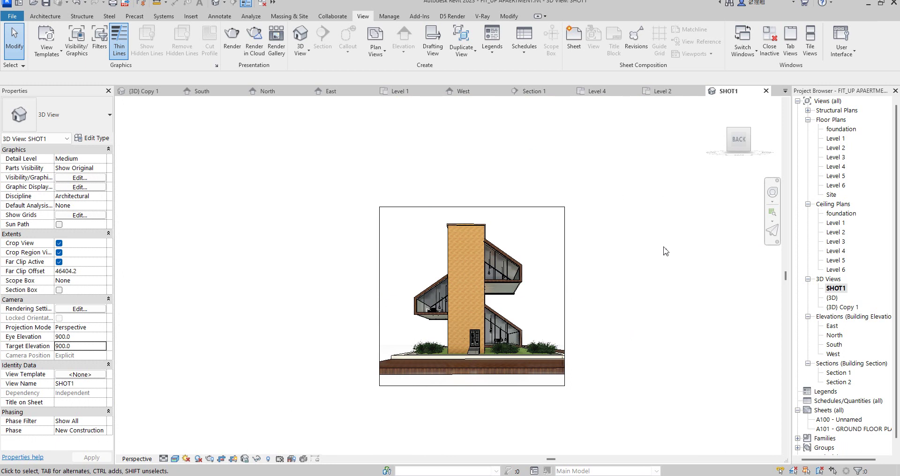
{"action": "double_click", "coordinate": [832, 297]}
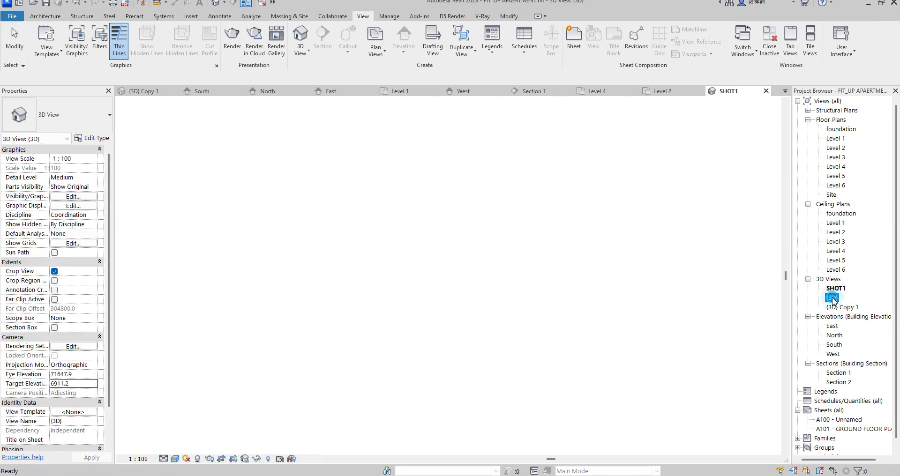
{"action": "double_click", "coordinate": [839, 307]}
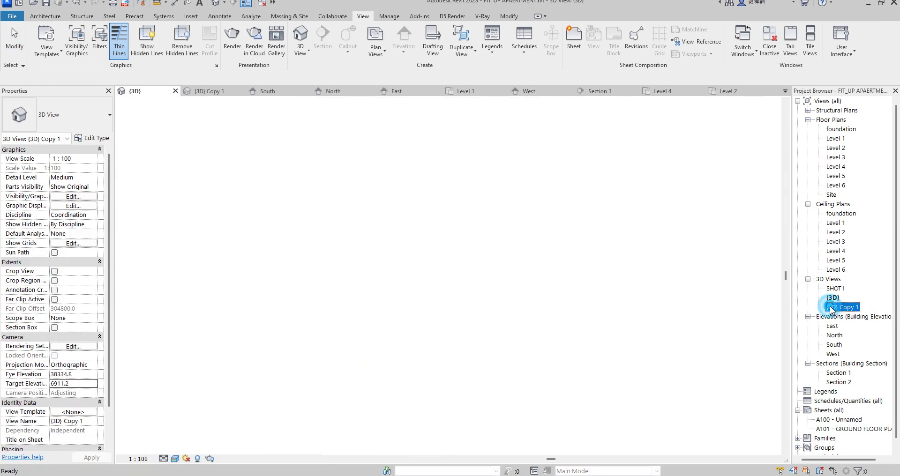
{"action": "left_click", "coordinate": [582, 200]}
{"action": "scroll", "coordinate": [583, 201], "scroll_direction": "down", "scroll_amount": 4}
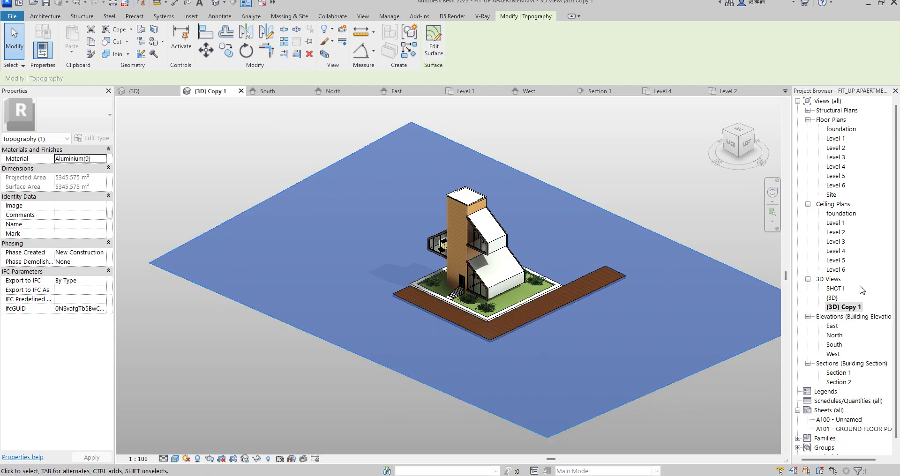
{"action": "double_click", "coordinate": [835, 288]}
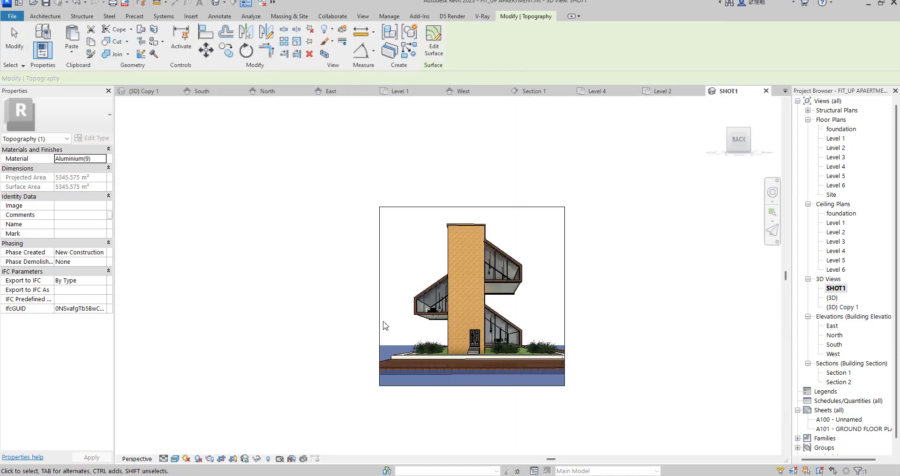
{"action": "left_click", "coordinate": [596, 326]}
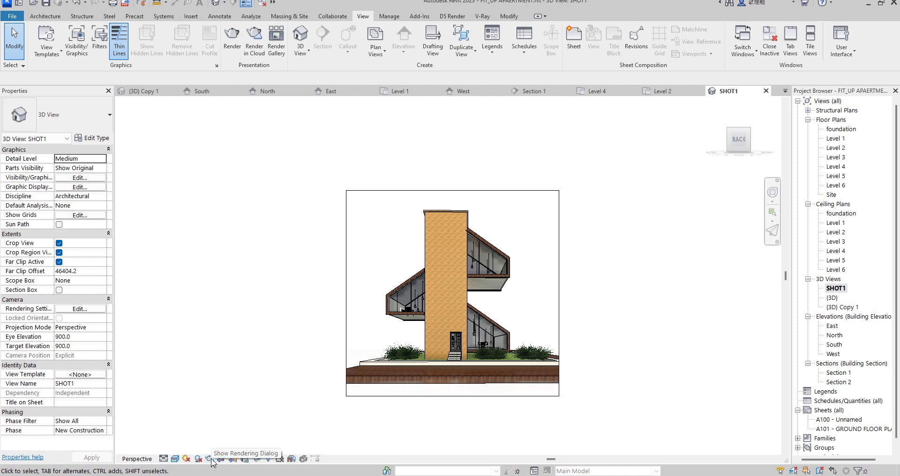
Open the Rendering dialog, set Quality to High, and base the output on printer DPI.
{"action": "left_click", "coordinate": [231, 33]}
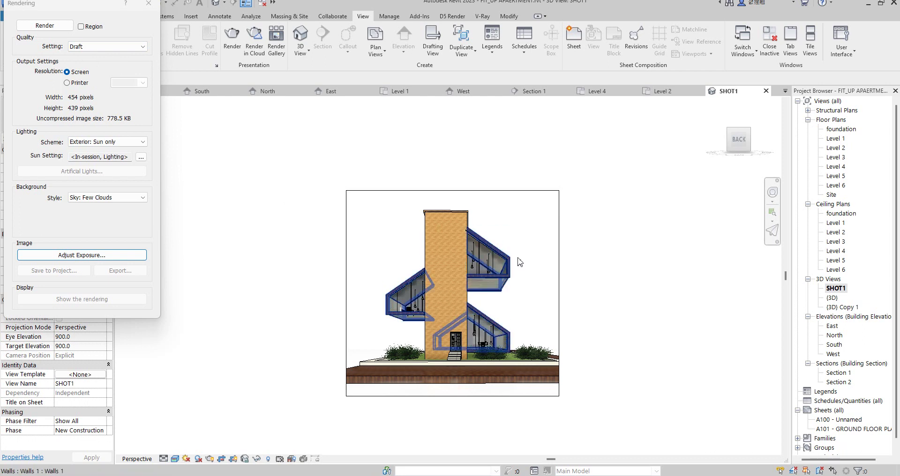
{"action": "left_click", "coordinate": [142, 46]}
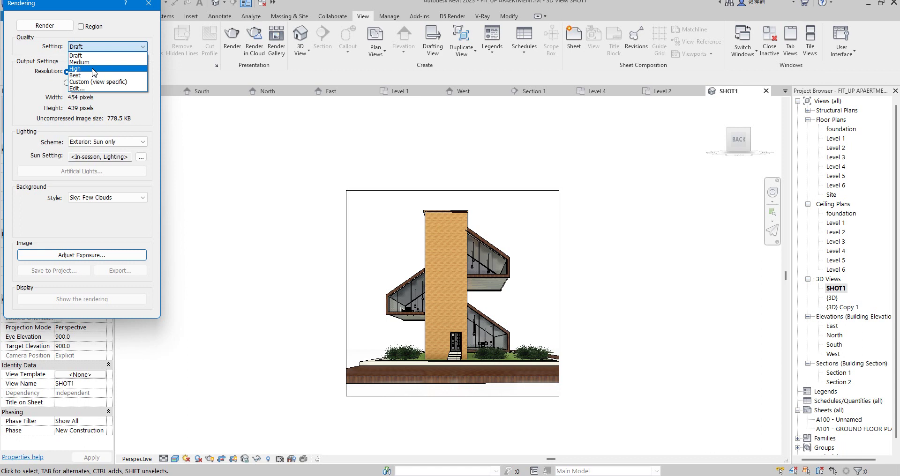
{"action": "left_click", "coordinate": [94, 68]}
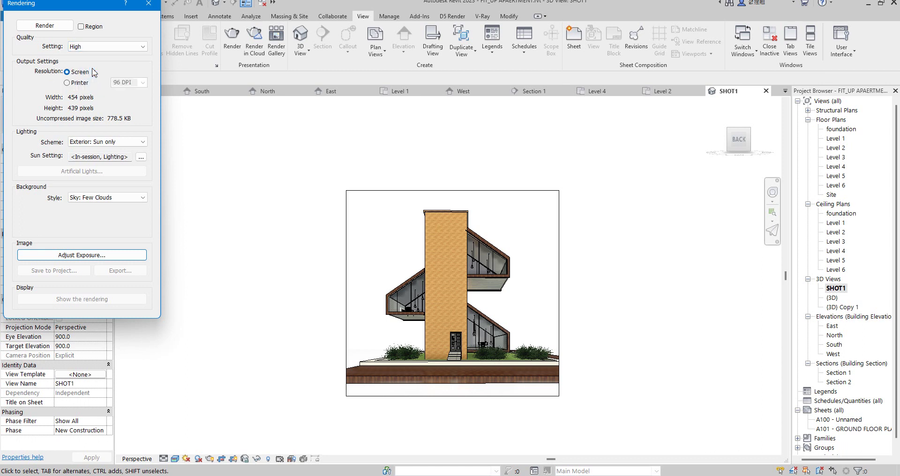
{"action": "left_click", "coordinate": [67, 83]}
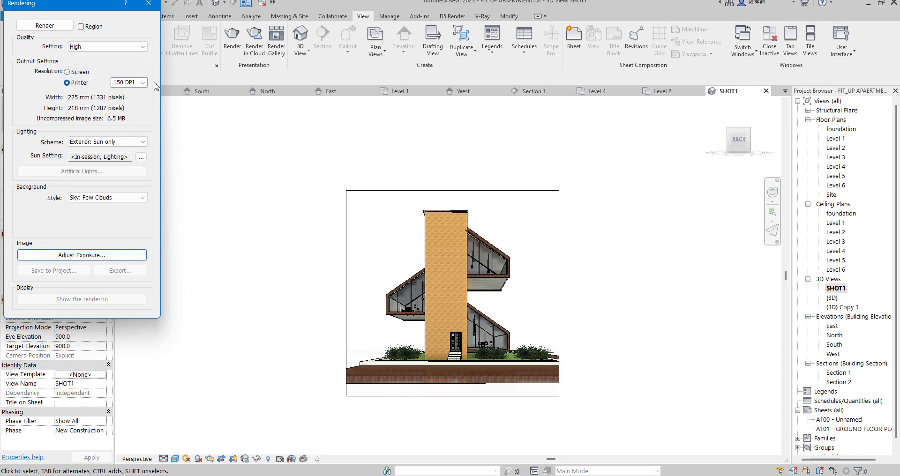
{"action": "left_click", "coordinate": [143, 83]}
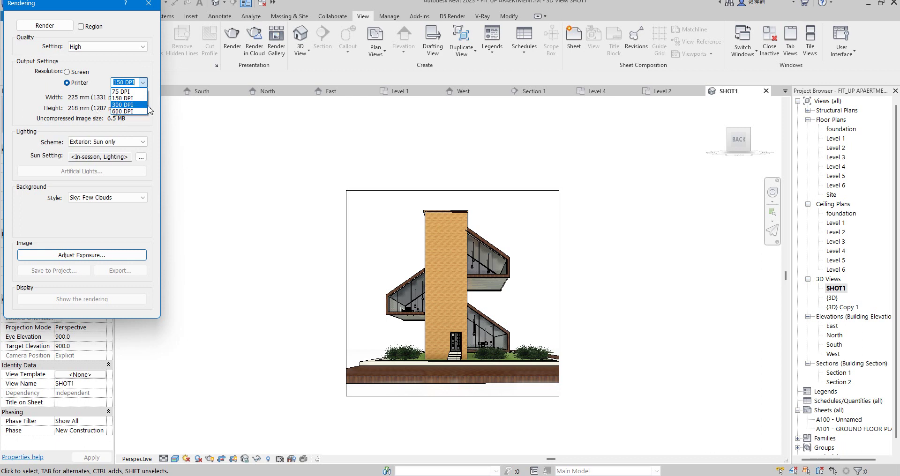
After trying 600 DPI, set the printer resolution to 300 DPI (2662 × 2573 pixels).
{"action": "left_click", "coordinate": [123, 98]}
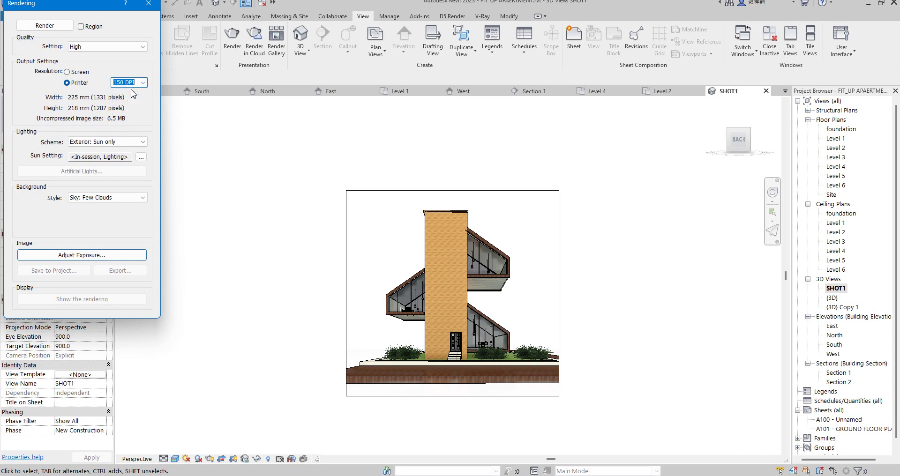
{"action": "left_click", "coordinate": [142, 83]}
{"action": "left_click", "coordinate": [126, 103]}
{"action": "left_click", "coordinate": [143, 83]}
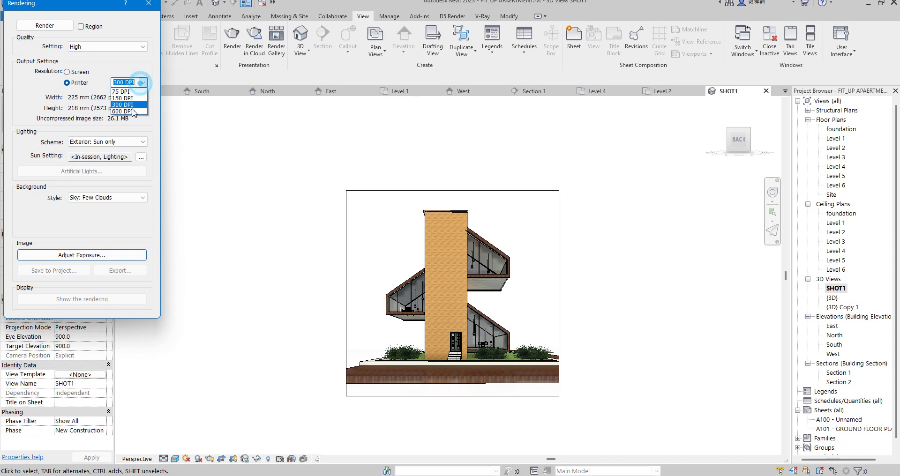
{"action": "left_click", "coordinate": [132, 112]}
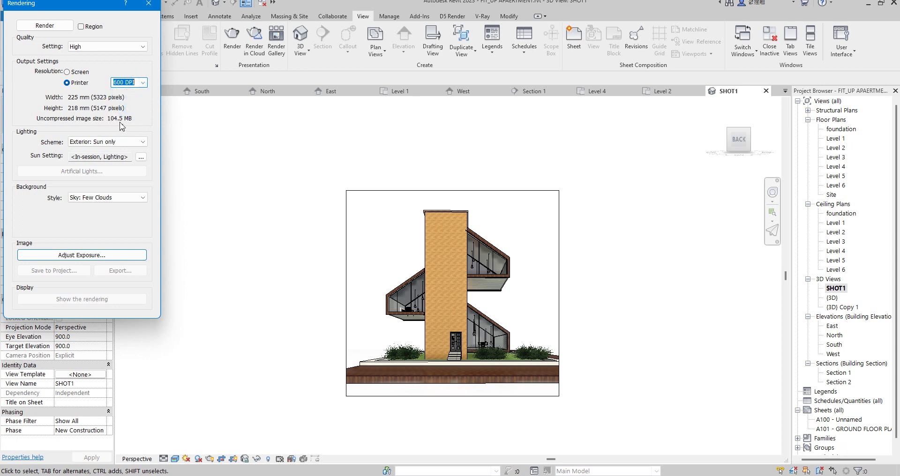
{"action": "left_click", "coordinate": [142, 83]}
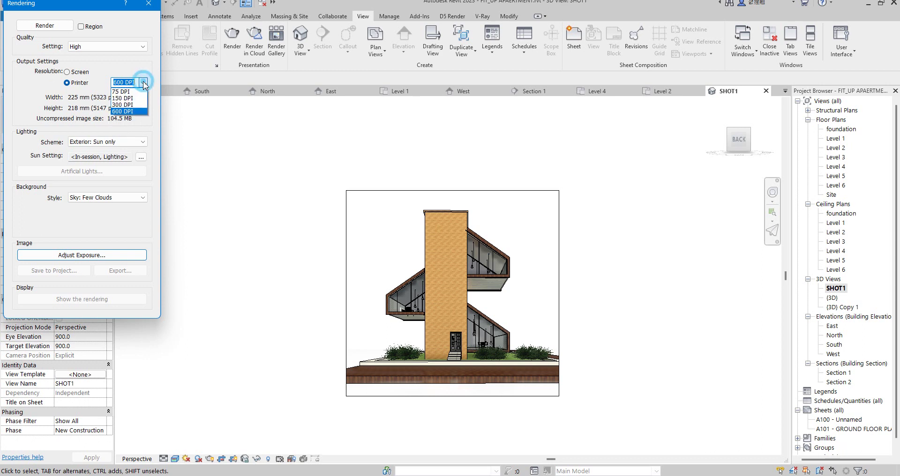
{"action": "left_click", "coordinate": [132, 105]}
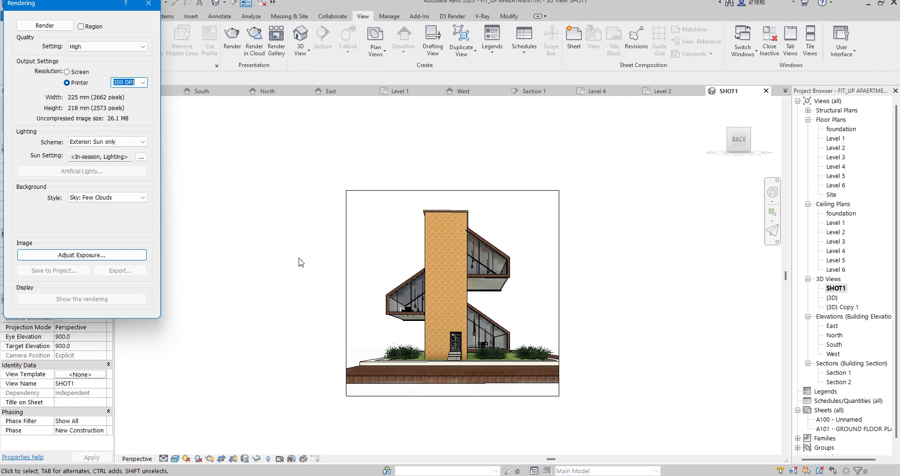
{"action": "scroll", "coordinate": [603, 302], "scroll_direction": "up", "scroll_amount": 1}
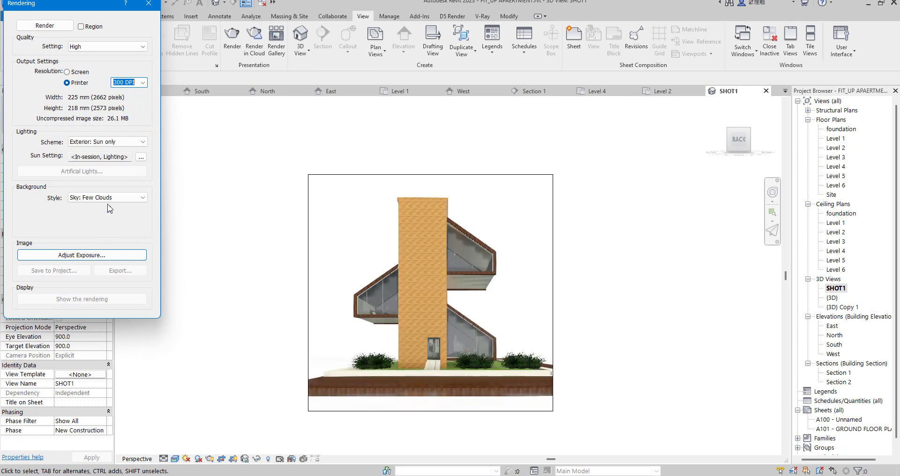
{"action": "left_click", "coordinate": [141, 143]}
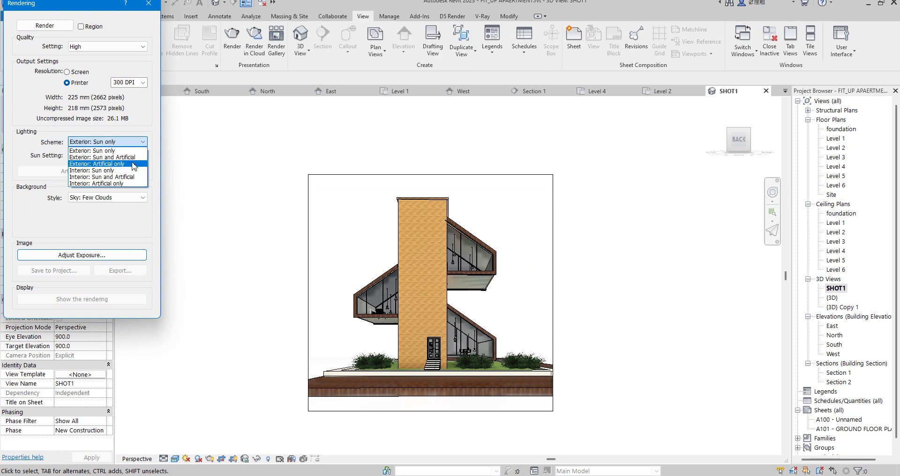
Keep Exterior: Sun only lighting, set the render resolution to 150 DPI, and zoom the view to fit.
{"action": "left_click", "coordinate": [110, 150]}
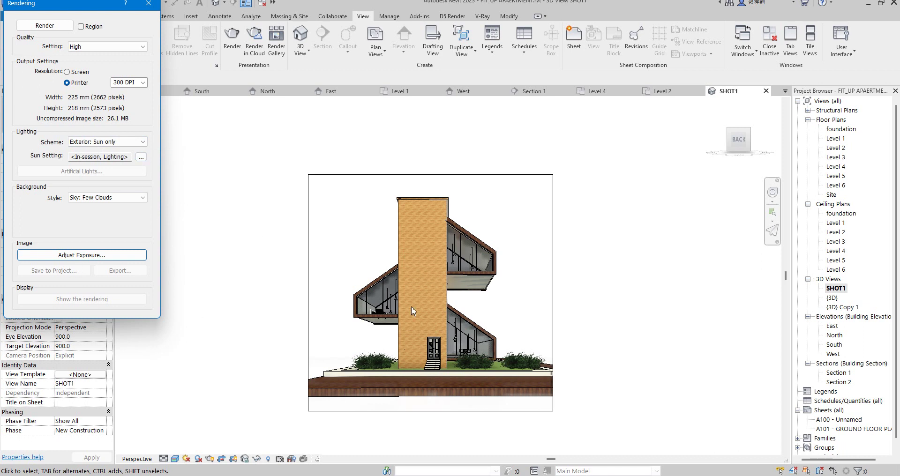
{"action": "left_click", "coordinate": [99, 257]}
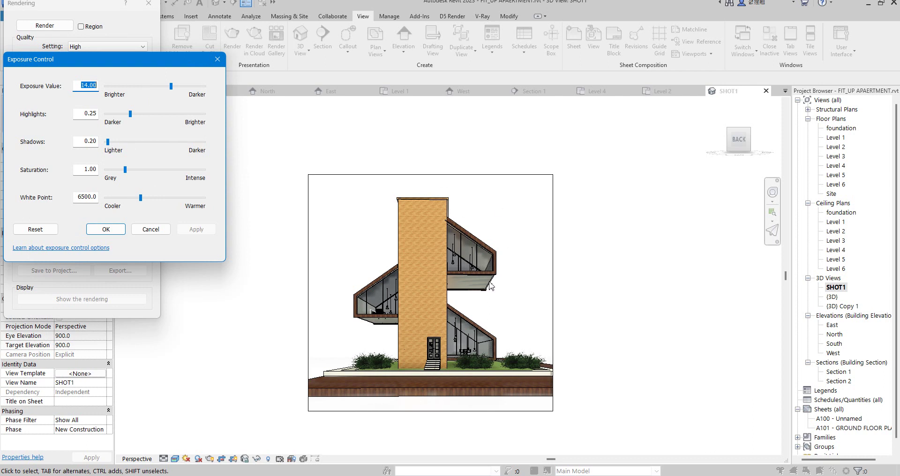
{"action": "left_click", "coordinate": [216, 60]}
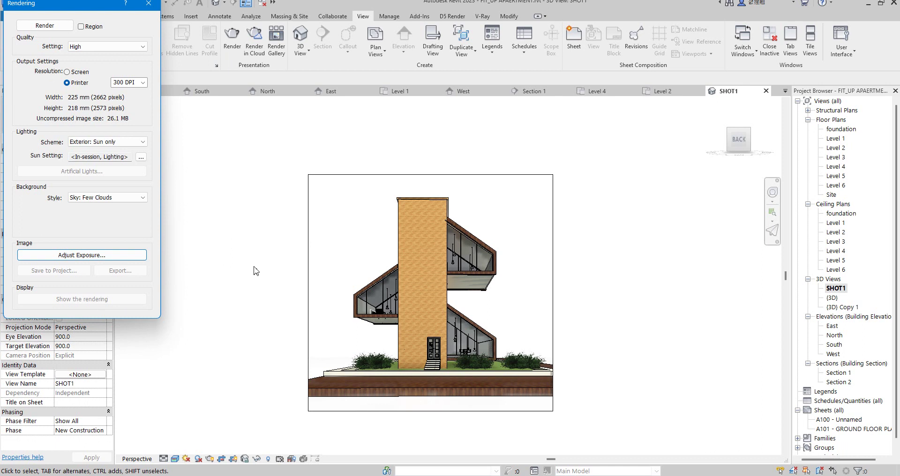
{"action": "left_click", "coordinate": [143, 82]}
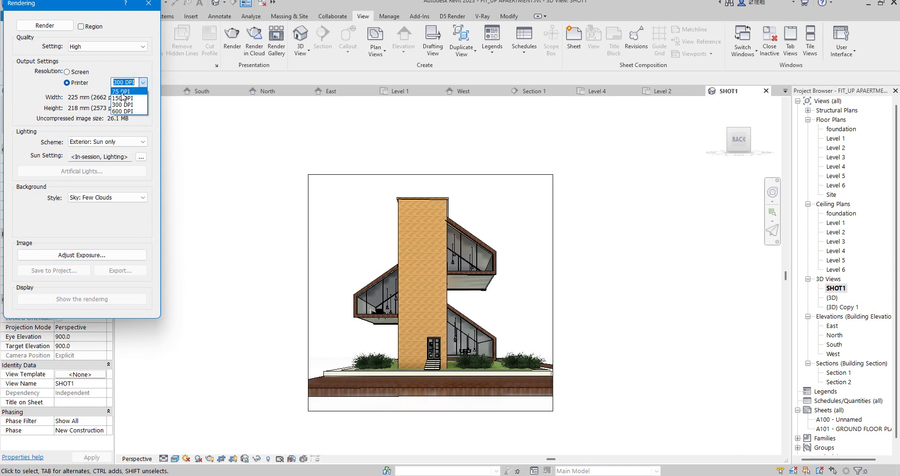
{"action": "left_click", "coordinate": [123, 98]}
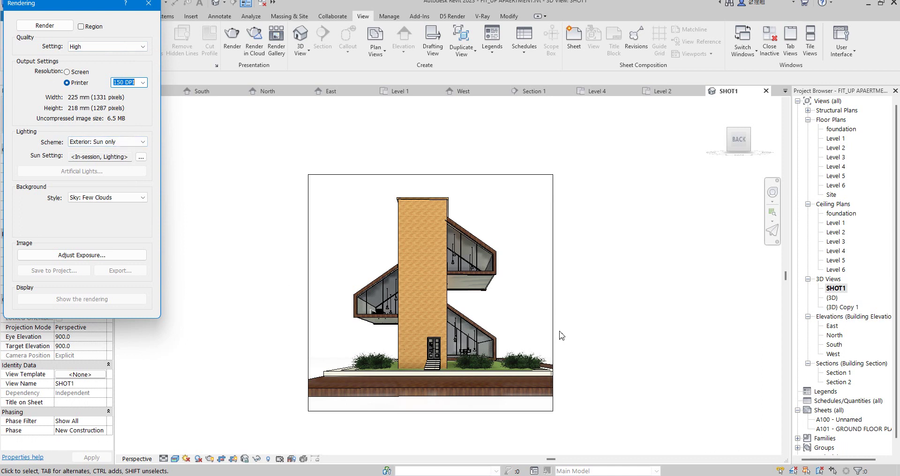
{"action": "right_click", "coordinate": [606, 244]}
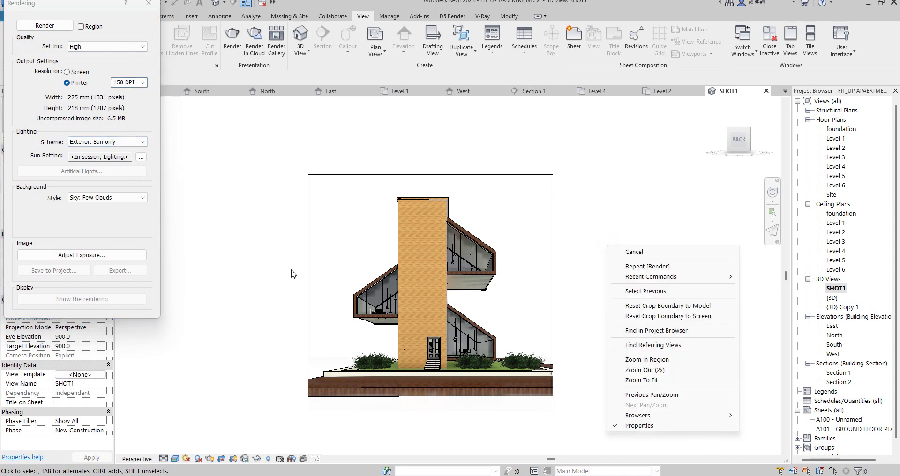
{"action": "left_click", "coordinate": [646, 380]}
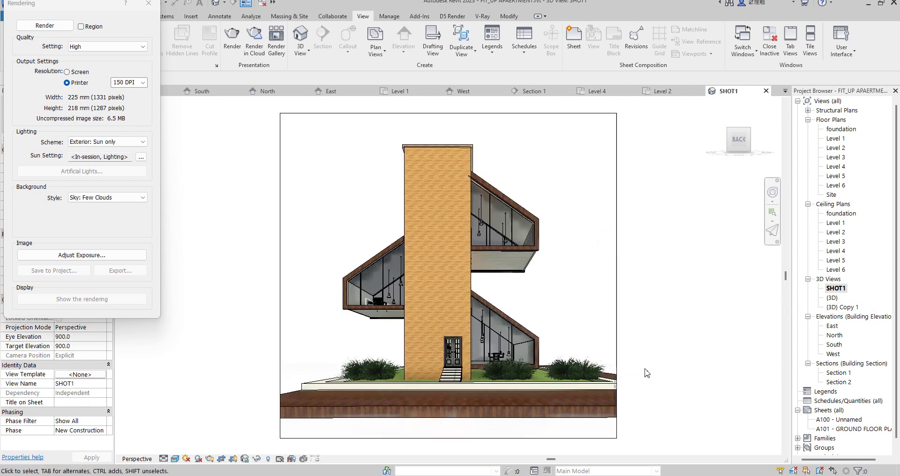
Render the SHOT1 view into a cloudy dusk image with reflective water.
{"action": "left_click", "coordinate": [47, 27]}
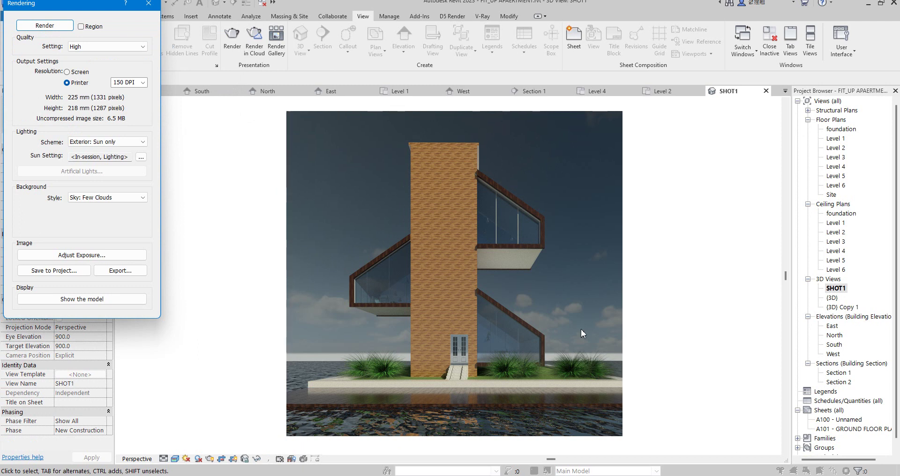
Save the render into the project as SHOT1_1 and confirm it under Renderings.
{"action": "scroll", "coordinate": [580, 329], "scroll_direction": "up", "scroll_amount": 1}
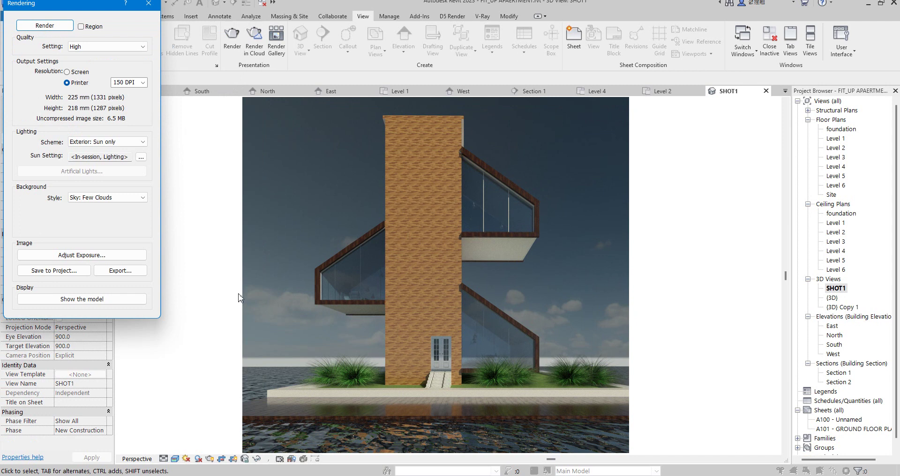
{"action": "left_click", "coordinate": [48, 273]}
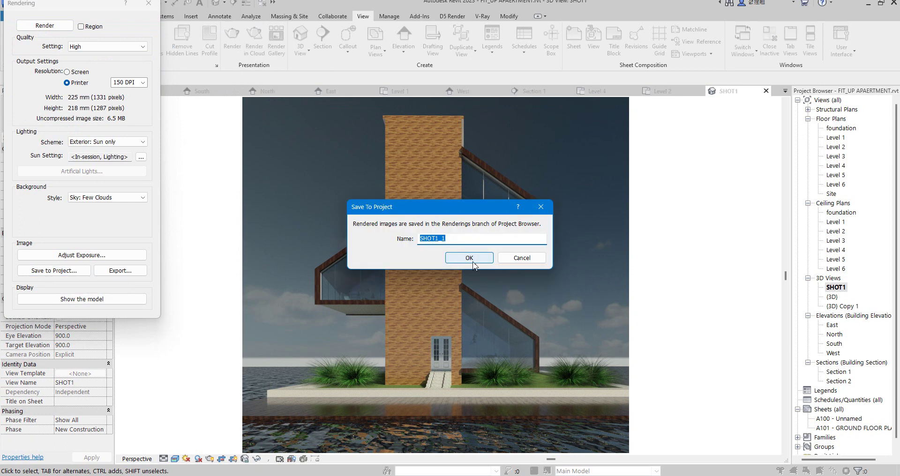
{"action": "left_click", "coordinate": [470, 258]}
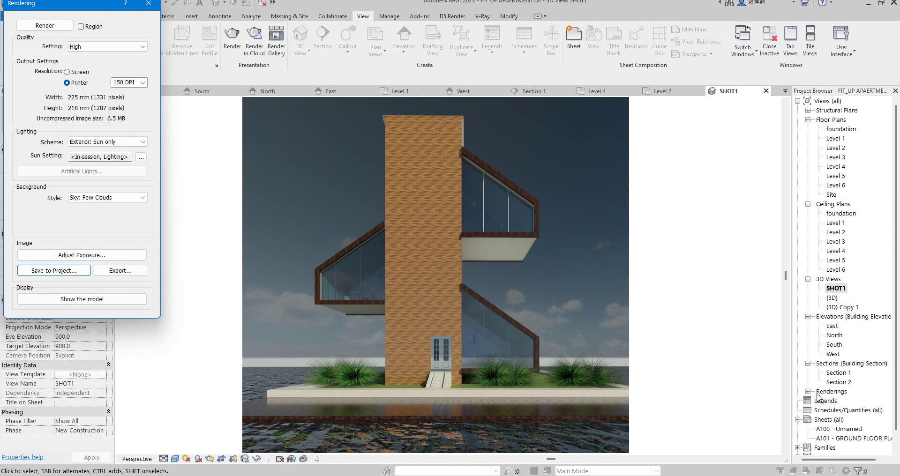
{"action": "double_click", "coordinate": [818, 393]}
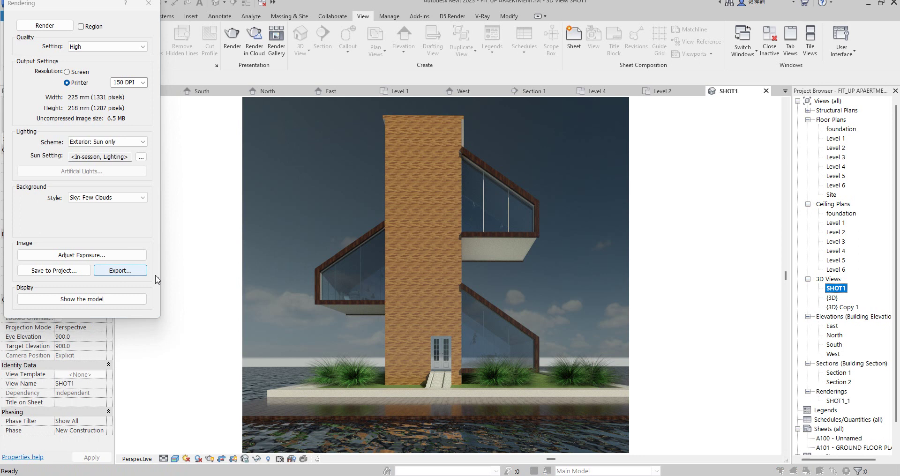
Export the render as a SHOT1 JPEG into a new Desktop folder named RENDERING.
{"action": "left_click", "coordinate": [110, 276]}
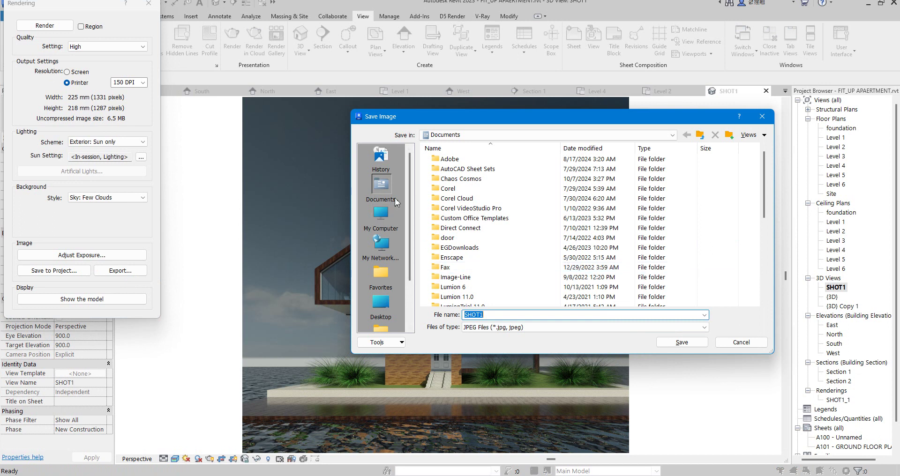
{"action": "left_click", "coordinate": [380, 303]}
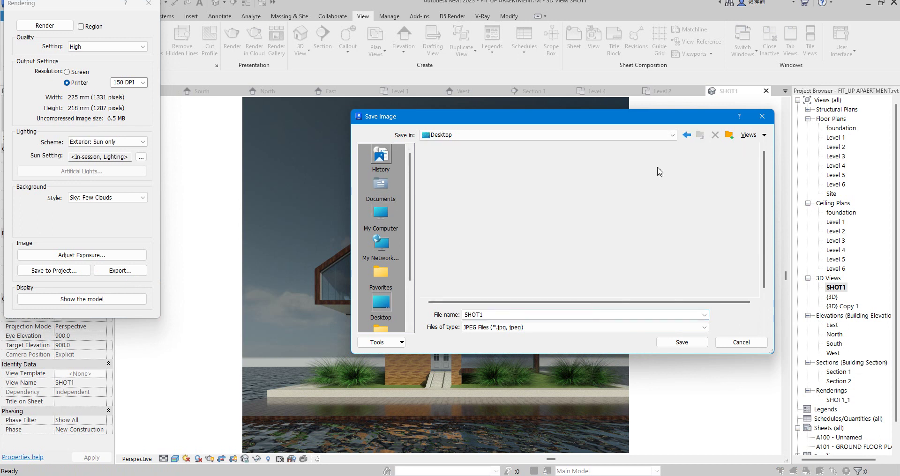
{"action": "key", "text": "ctrl+shift+n"}
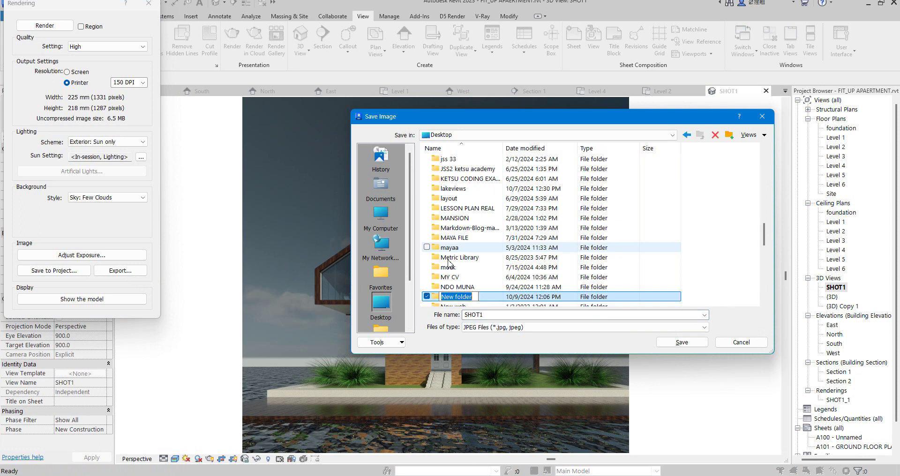
{"action": "type", "text": "RED"}
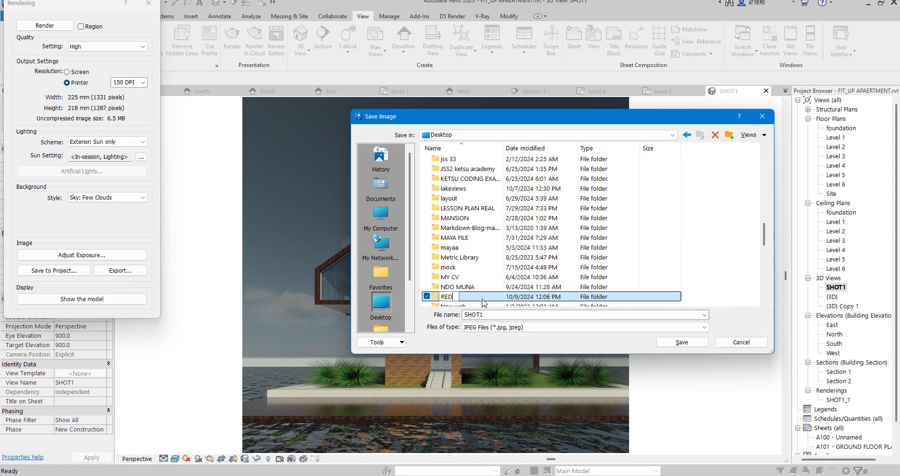
{"action": "key", "text": "BackSpace"}
{"action": "type", "text": "NDERI"}
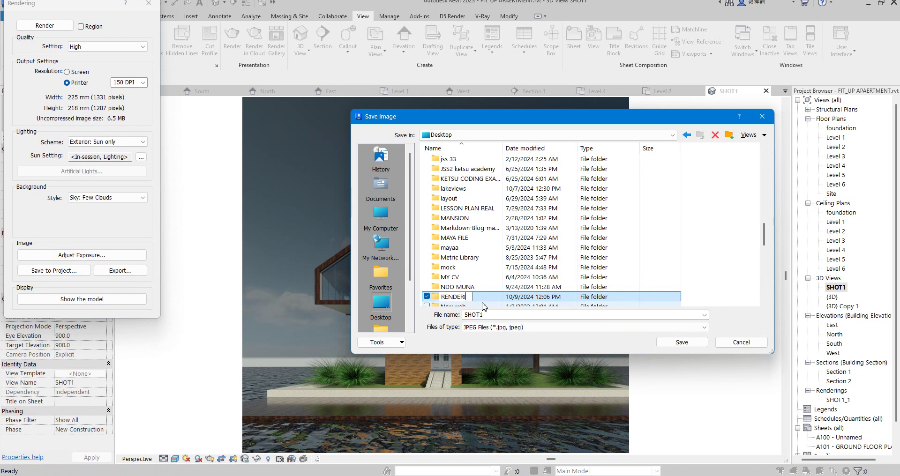
{"action": "type", "text": "NG"}
{"action": "key", "text": "Return"}
{"action": "key", "text": "Return"}
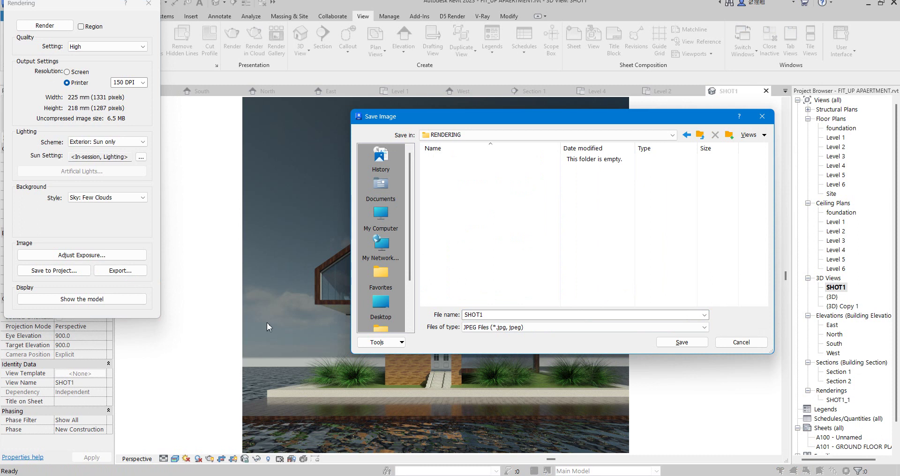
{"action": "left_click", "coordinate": [681, 343]}
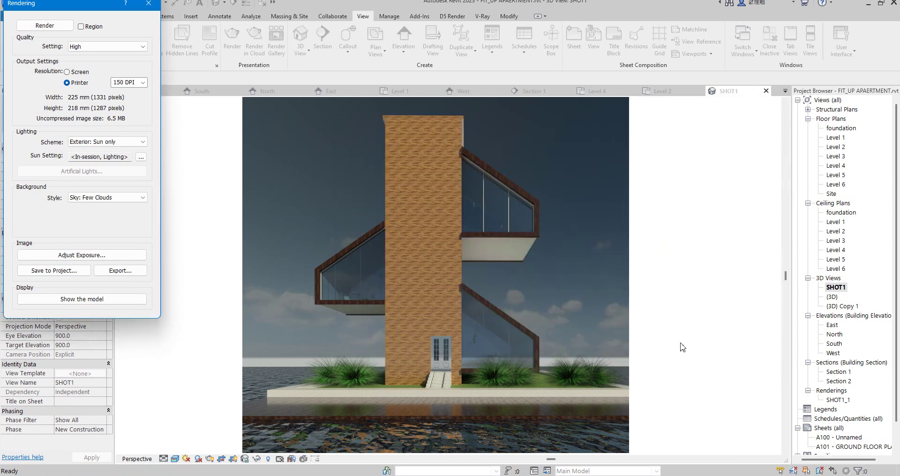
Export the render again as a Portable Network Graphics (PNG) file named SHOT1.
{"action": "left_click", "coordinate": [119, 275]}
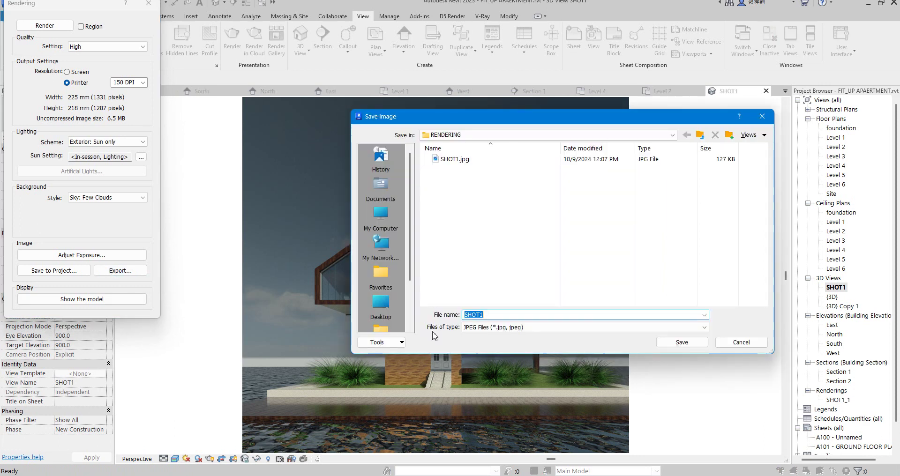
{"action": "left_click", "coordinate": [507, 330]}
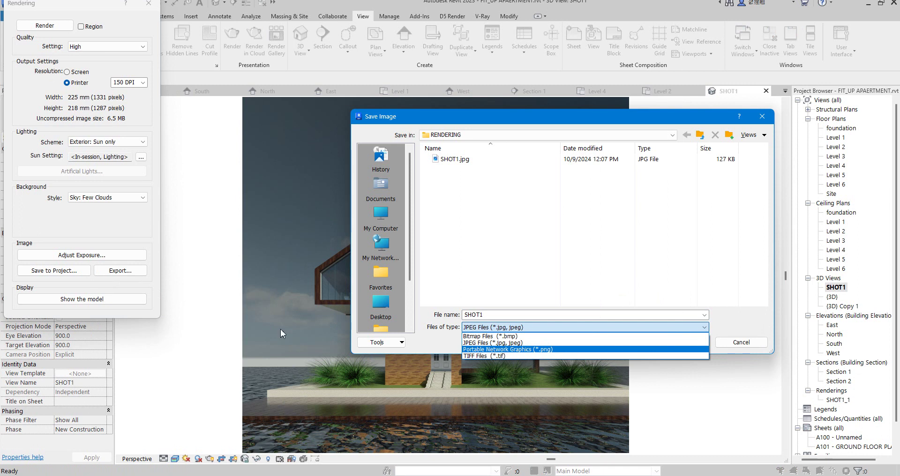
{"action": "left_click", "coordinate": [512, 349]}
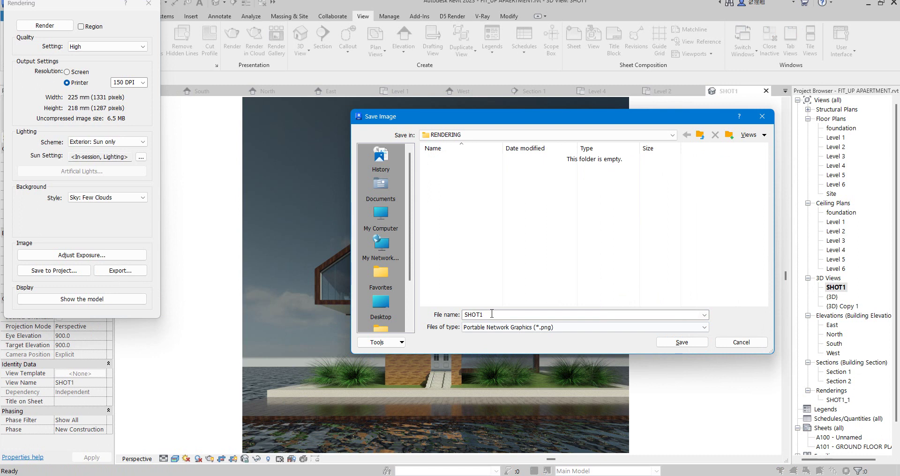
{"action": "left_click", "coordinate": [689, 342]}
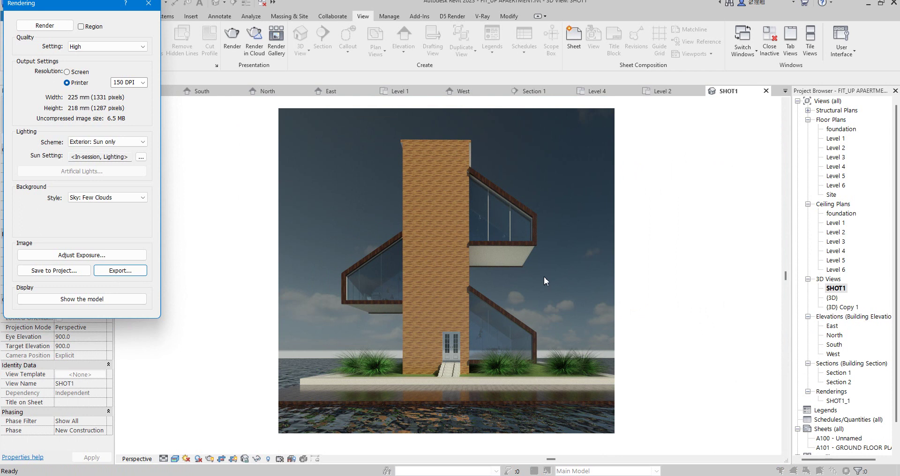
In Exposure Control, try exposure values 12.70 and 11.60, settling on 20.00.
{"action": "left_click", "coordinate": [68, 255]}
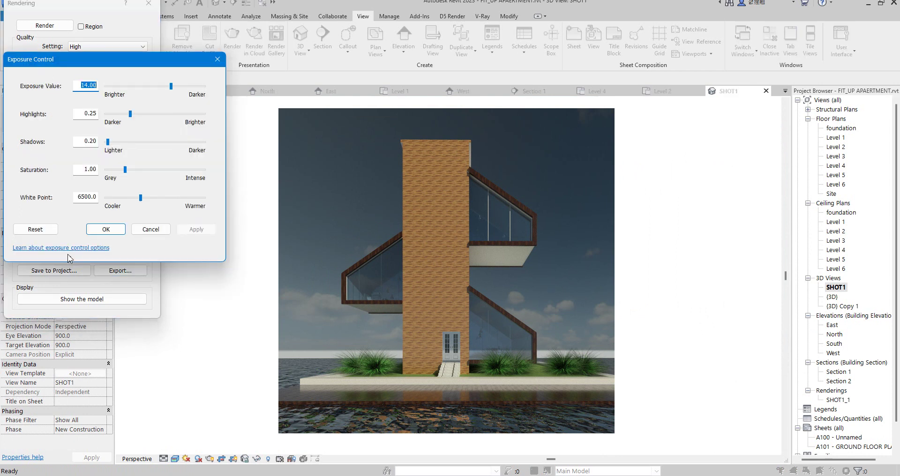
{"action": "left_click_drag", "start_coordinate": [109, 59], "coordinate": [749, 67]}
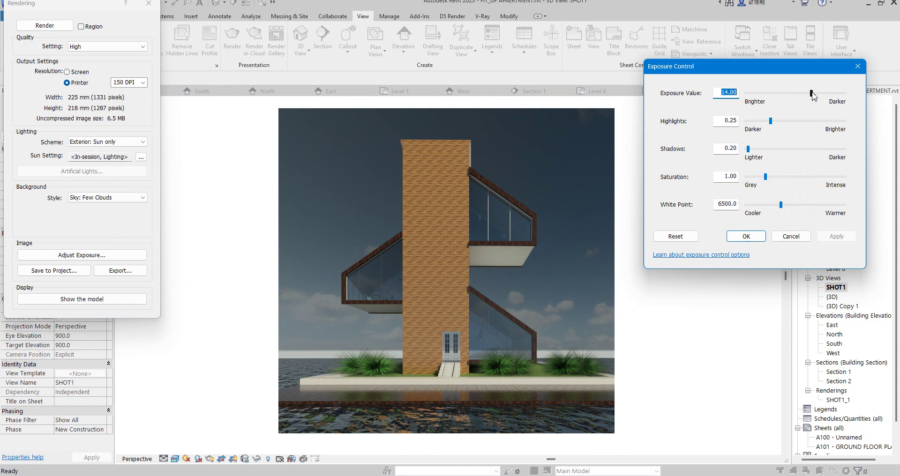
{"action": "left_click_drag", "start_coordinate": [812, 93], "coordinate": [805, 93]}
{"action": "left_click", "coordinate": [837, 238]}
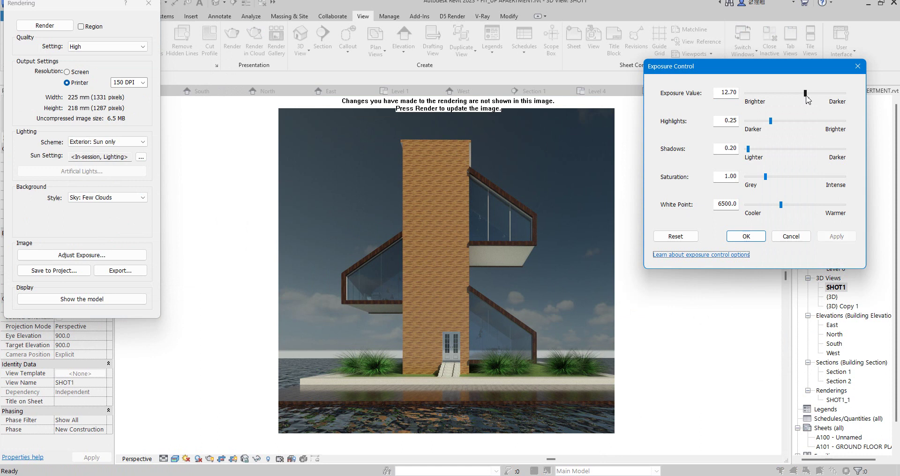
{"action": "left_click_drag", "start_coordinate": [805, 94], "coordinate": [800, 94]}
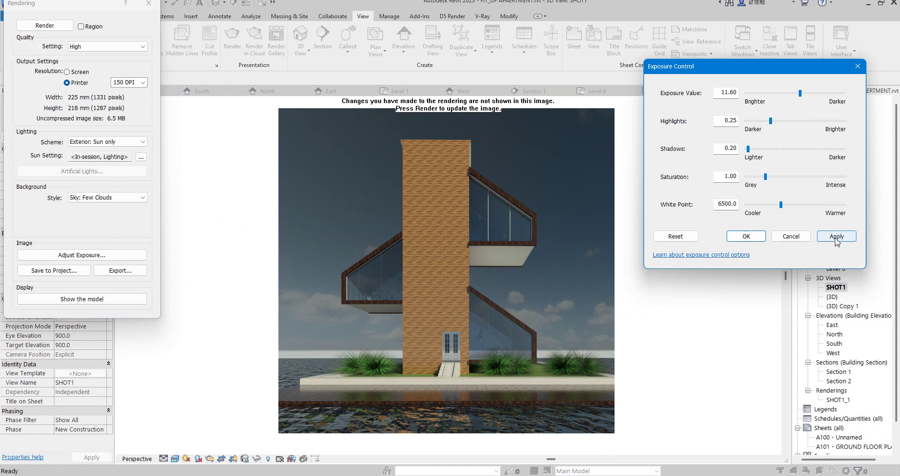
{"action": "left_click", "coordinate": [837, 237]}
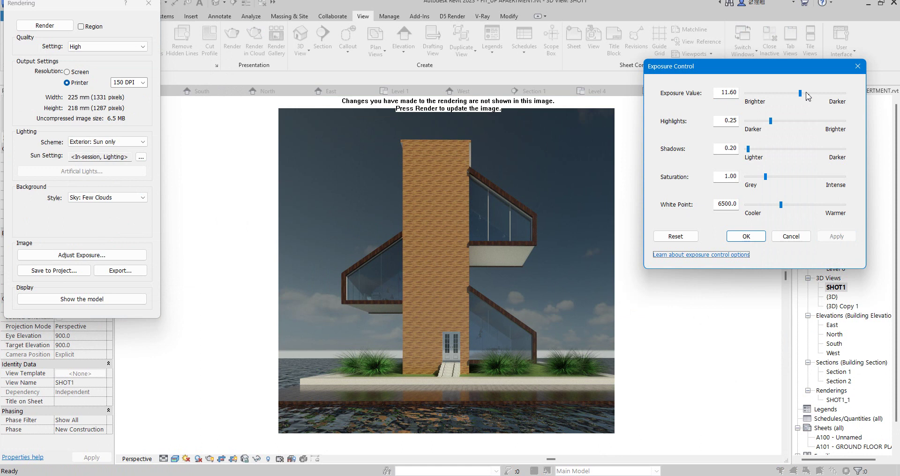
{"action": "left_click_drag", "start_coordinate": [806, 93], "coordinate": [841, 93]}
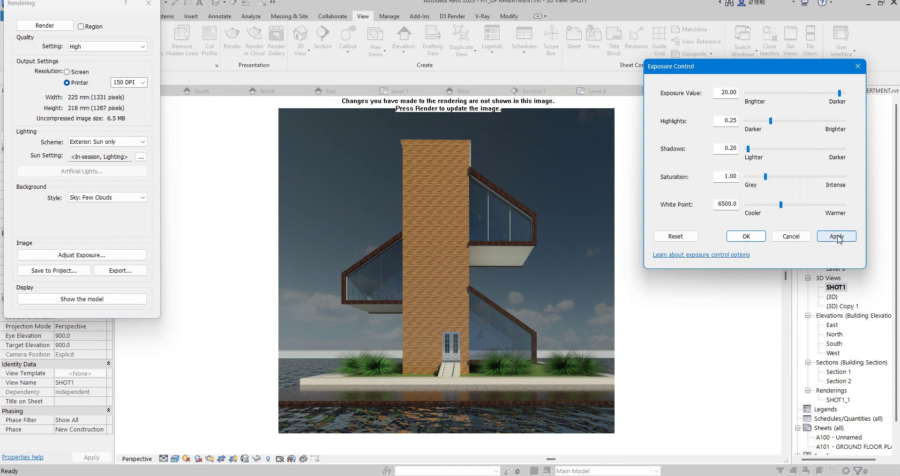
{"action": "left_click", "coordinate": [837, 237]}
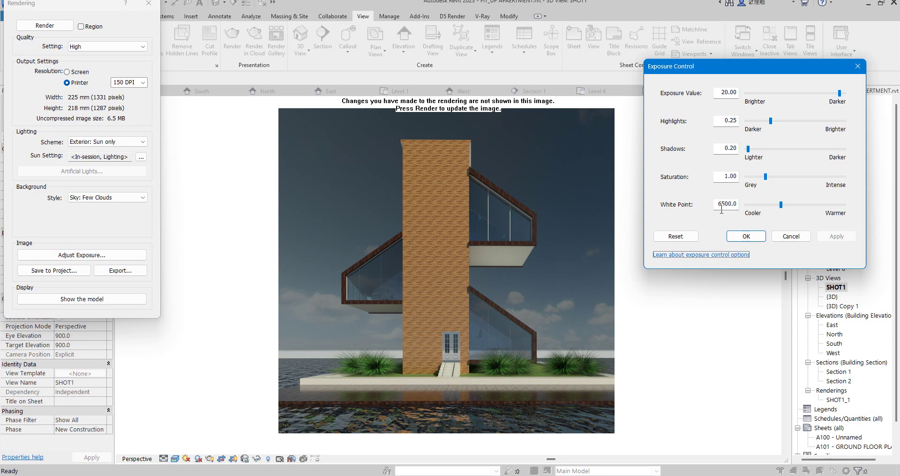
Cool the white point to 2805.7, apply it, and close the exposure settings.
{"action": "left_click", "coordinate": [752, 208]}
{"action": "left_click", "coordinate": [834, 237]}
{"action": "key", "text": "Return"}
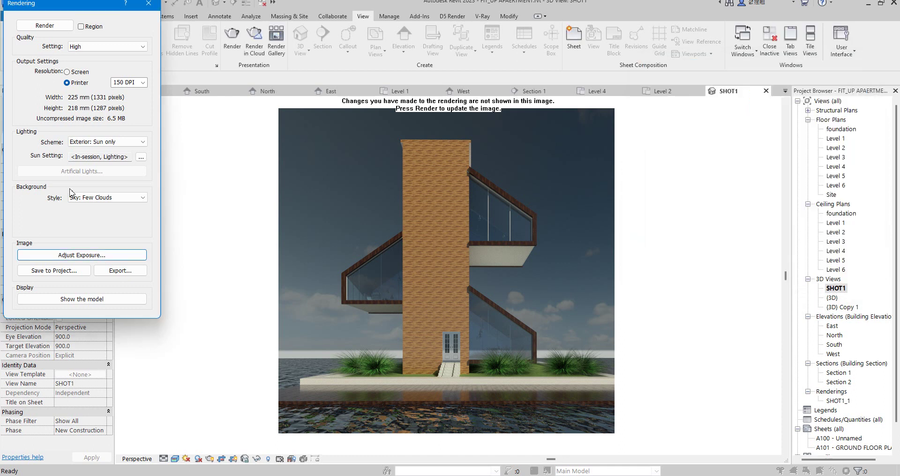
Reopen exposure settings and apply white point changes between 5445.7 and 2805.7.
{"action": "left_click", "coordinate": [84, 256]}
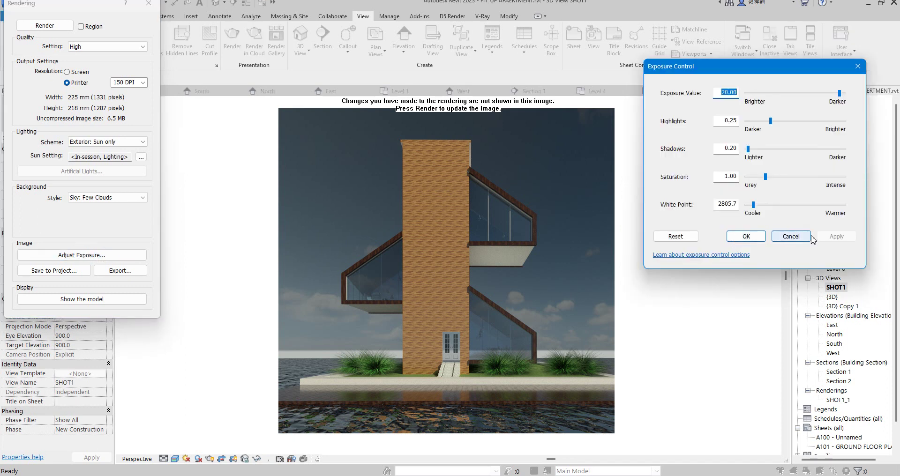
{"action": "left_click", "coordinate": [778, 205]}
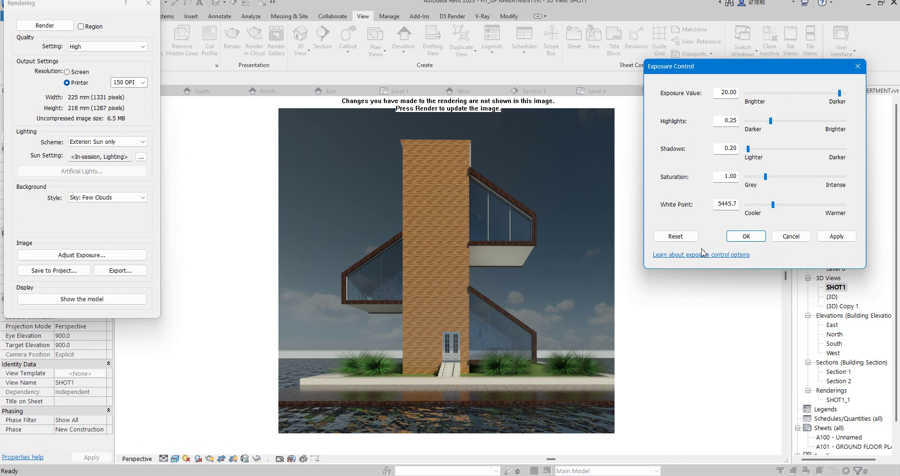
{"action": "key", "text": "alt+a"}
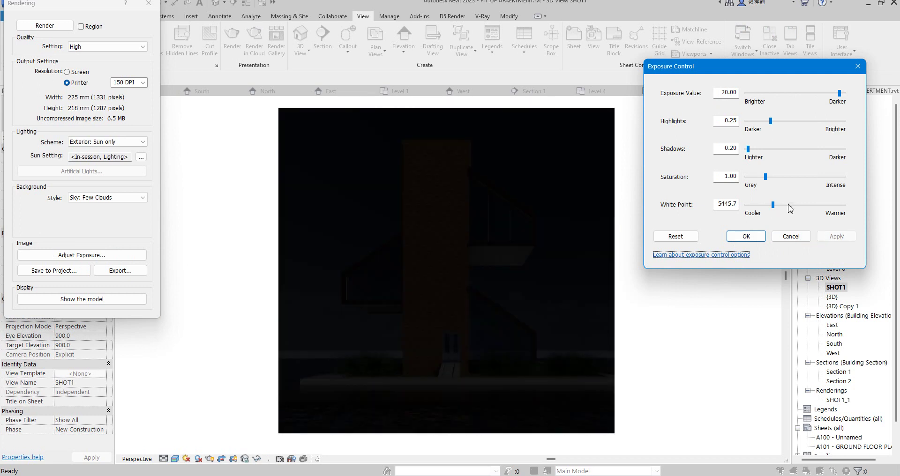
{"action": "left_click", "coordinate": [764, 205]}
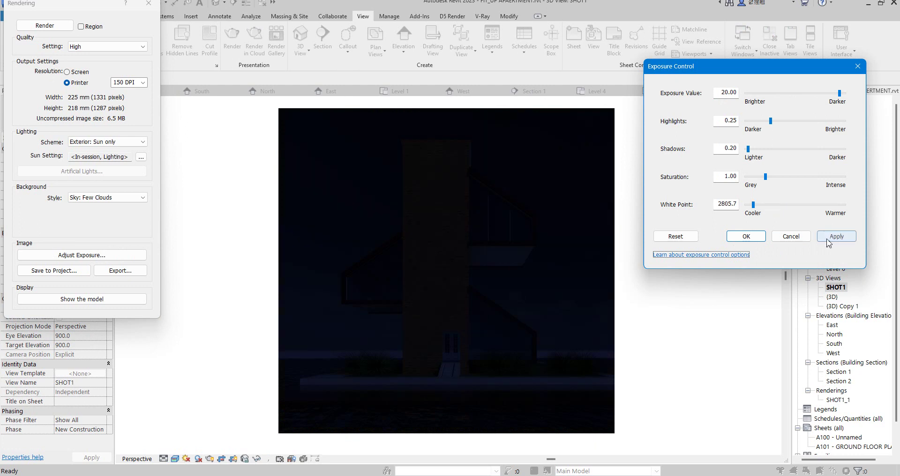
{"action": "left_click", "coordinate": [827, 237]}
Try exposure values 15.80 and 11.60, ending near 15.00 for a darker render.
{"action": "left_click", "coordinate": [826, 92]}
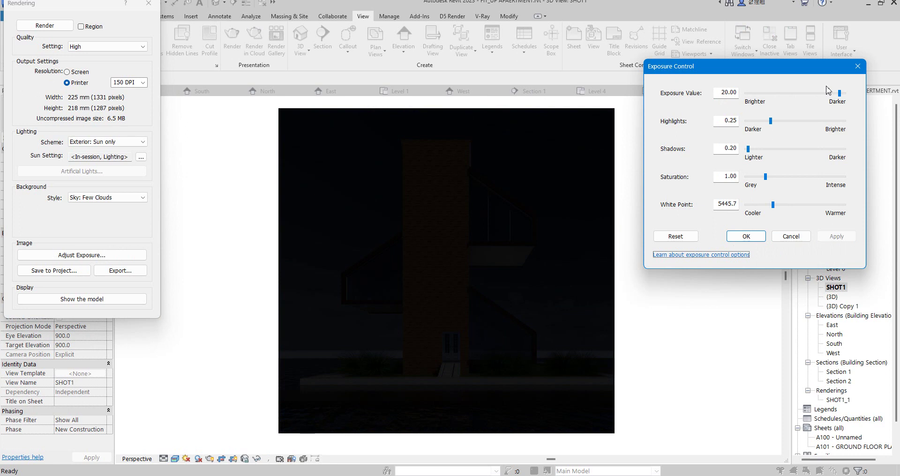
{"action": "left_click", "coordinate": [836, 235]}
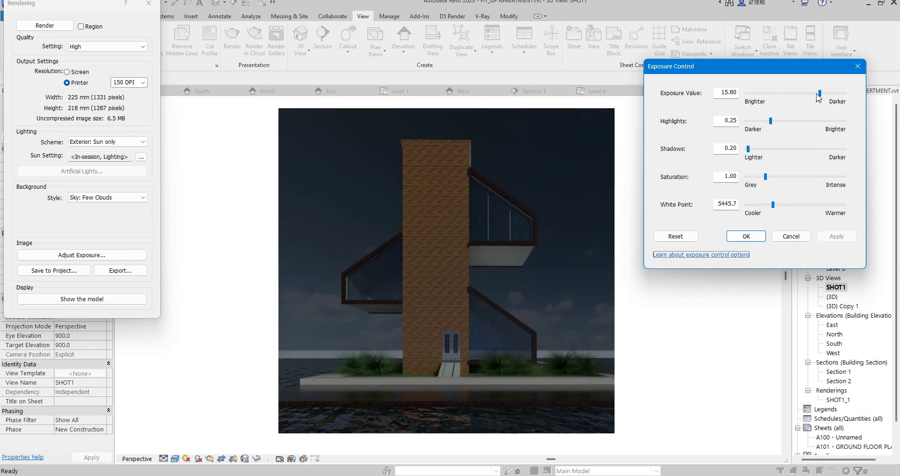
{"action": "left_click_drag", "start_coordinate": [819, 93], "coordinate": [800, 94]}
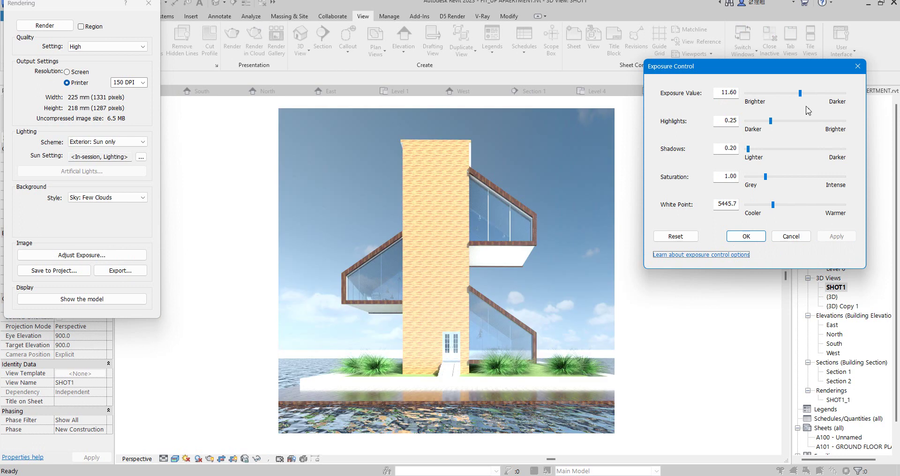
{"action": "left_click", "coordinate": [800, 94]}
{"action": "left_click_drag", "start_coordinate": [802, 98], "coordinate": [820, 93]}
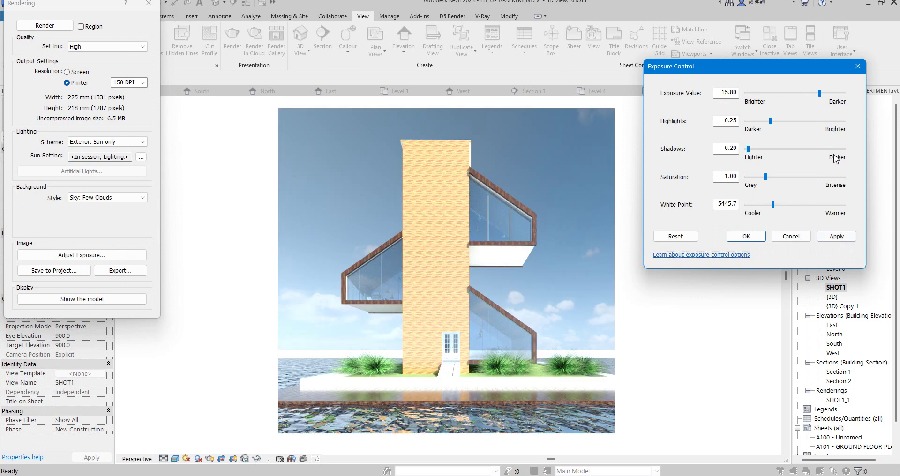
{"action": "left_click", "coordinate": [820, 93]}
{"action": "left_click_drag", "start_coordinate": [819, 94], "coordinate": [818, 97]}
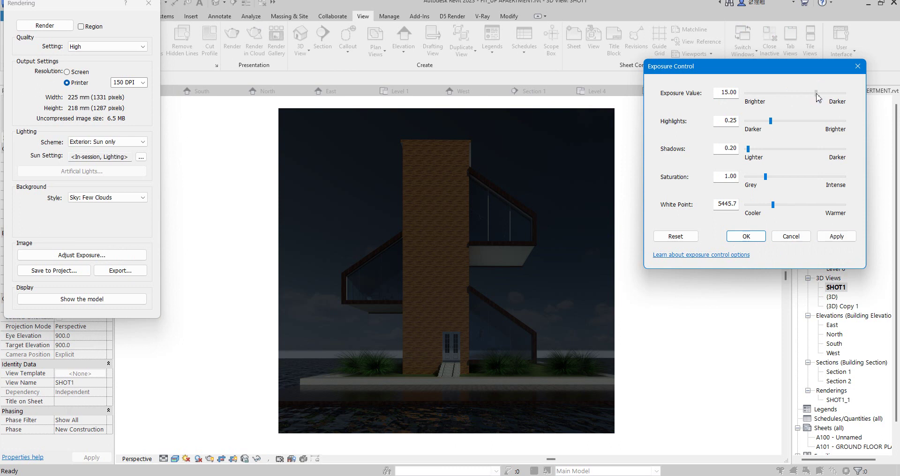
Apply the exposure and cool the white point via about 4440 to 3497.1.
{"action": "left_click", "coordinate": [836, 236]}
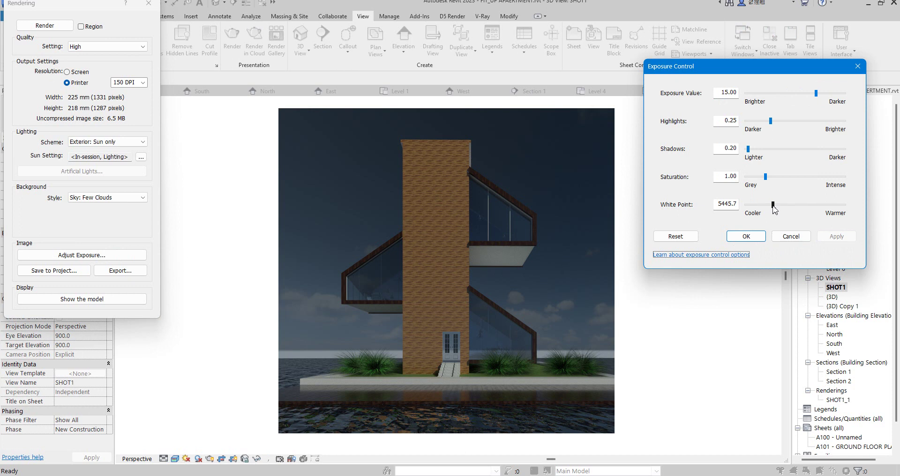
{"action": "left_click_drag", "start_coordinate": [773, 207], "coordinate": [764, 210]}
{"action": "left_click", "coordinate": [841, 239]}
{"action": "left_click_drag", "start_coordinate": [767, 205], "coordinate": [758, 205]}
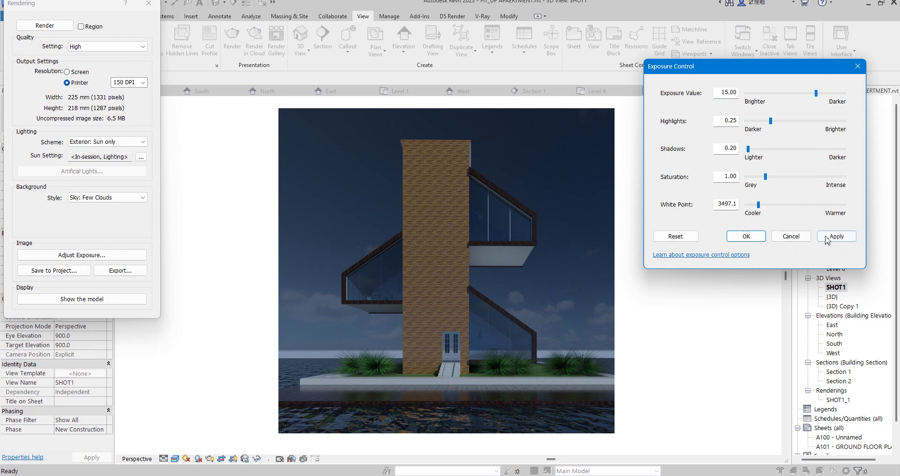
{"action": "left_click", "coordinate": [825, 238]}
Set saturation to 0.50 and raise Shadows to 0.92, applying each.
{"action": "mouse_move", "coordinate": [767, 180]}
{"action": "left_mouse_down"}
{"action": "mouse_move", "coordinate": [777, 178]}
{"action": "mouse_move", "coordinate": [755, 177]}
{"action": "left_mouse_up"}
{"action": "left_click", "coordinate": [834, 236]}
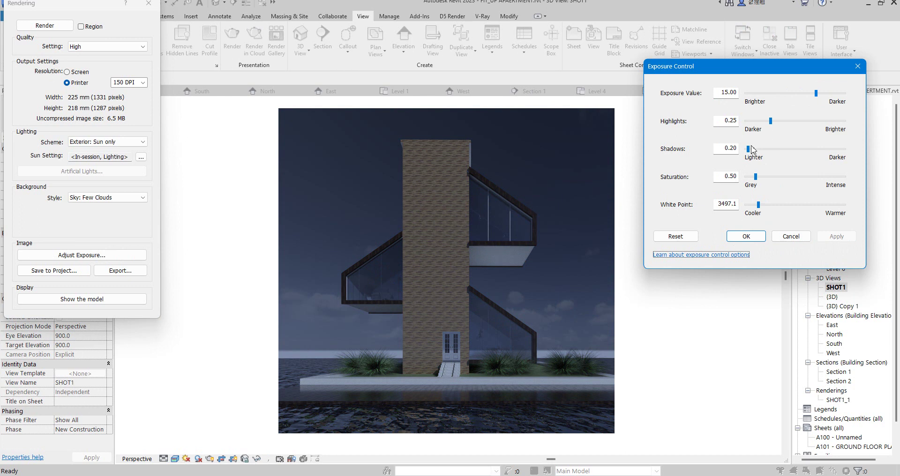
{"action": "left_click_drag", "start_coordinate": [750, 149], "coordinate": [755, 149]}
{"action": "left_click", "coordinate": [837, 236]}
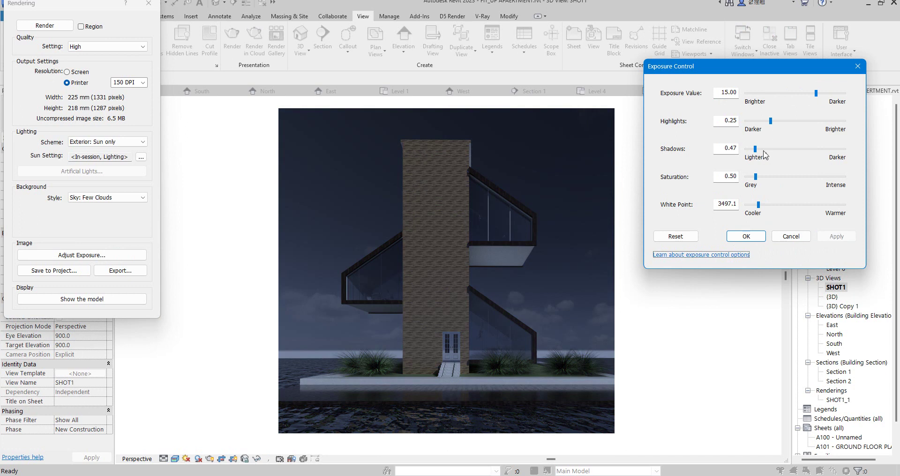
{"action": "left_click", "coordinate": [764, 149]}
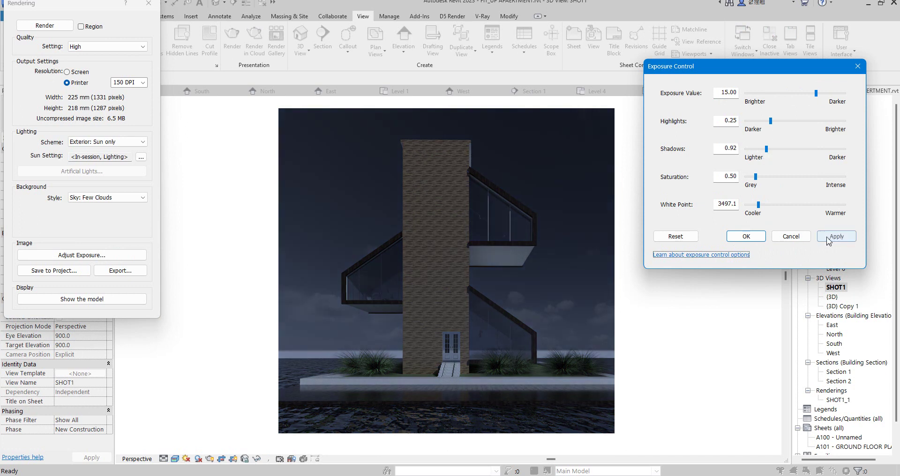
{"action": "left_click", "coordinate": [827, 237]}
Set the exposure value to 14.20.
{"action": "left_click", "coordinate": [813, 93]}
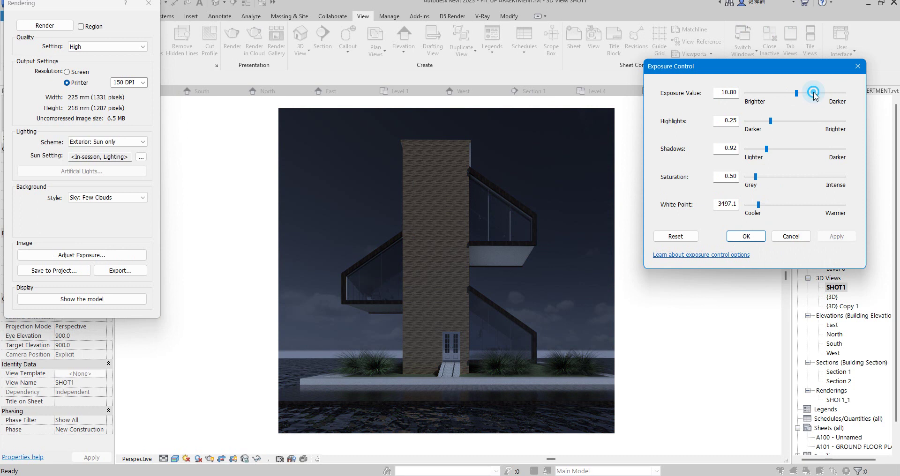
{"action": "left_click_drag", "start_coordinate": [795, 94], "coordinate": [812, 93]}
{"action": "left_click", "coordinate": [836, 236]}
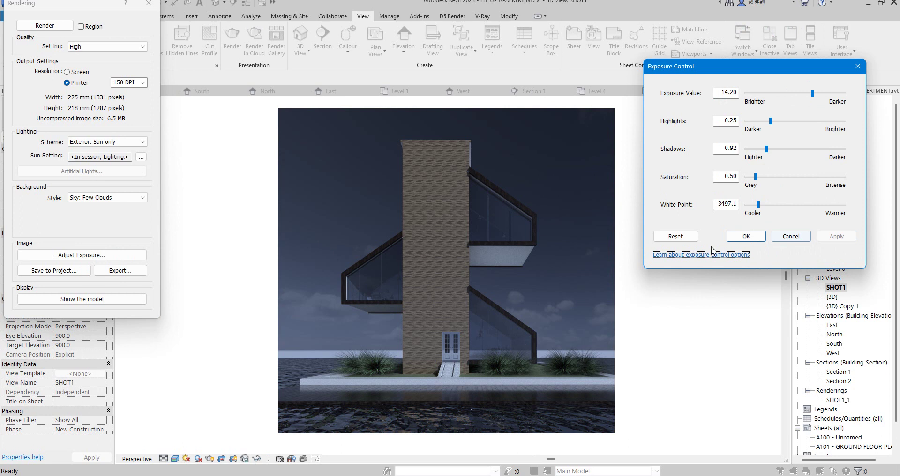
Close exposure settings and export the render as SHOT11 with PNG chosen as the type.
{"action": "key", "text": "Escape"}
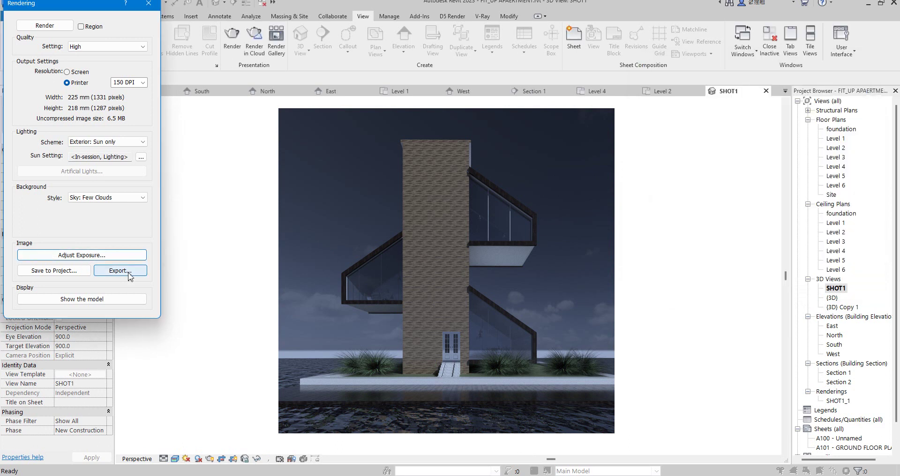
{"action": "left_click", "coordinate": [129, 276]}
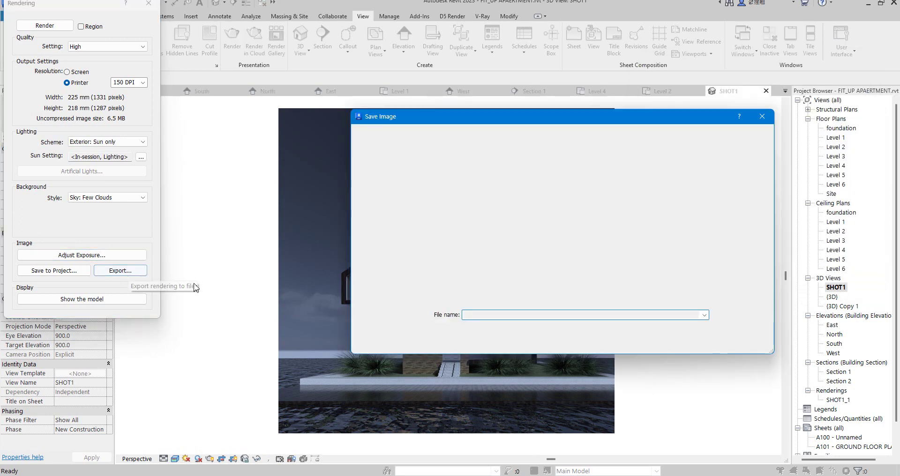
{"action": "left_click", "coordinate": [489, 314]}
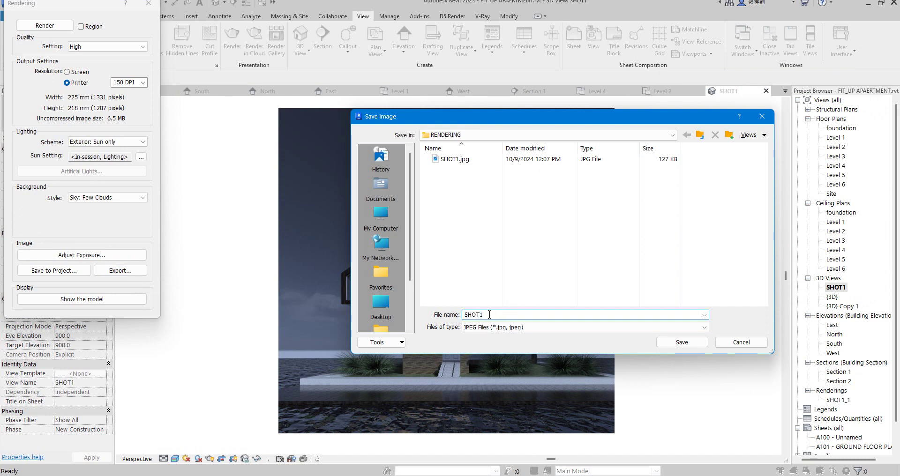
{"action": "type", "text": "1"}
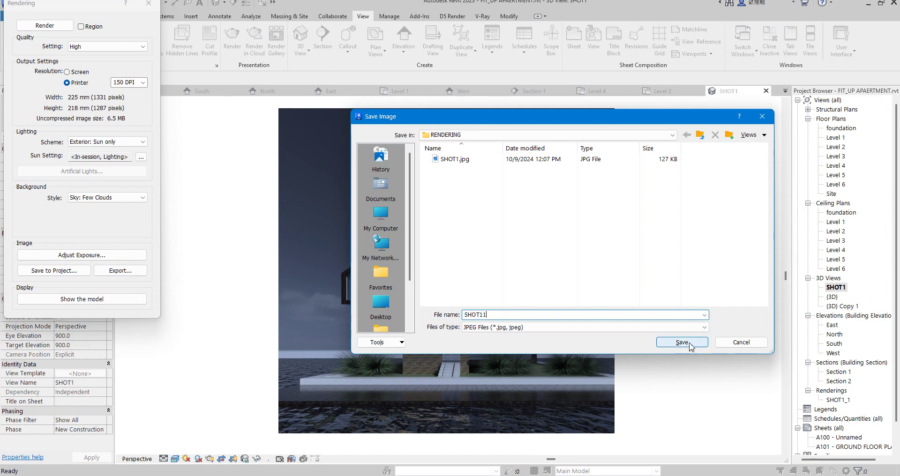
{"action": "left_click", "coordinate": [682, 343]}
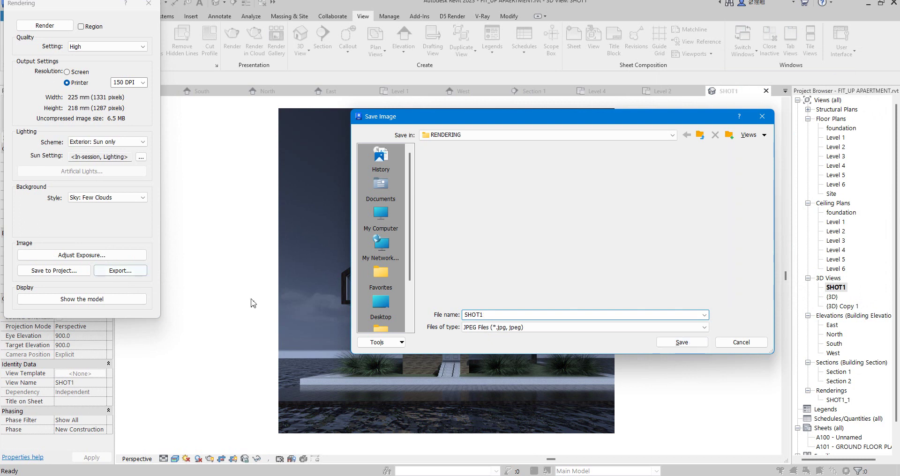
{"action": "left_click", "coordinate": [575, 327]}
{"action": "left_click", "coordinate": [609, 349]}
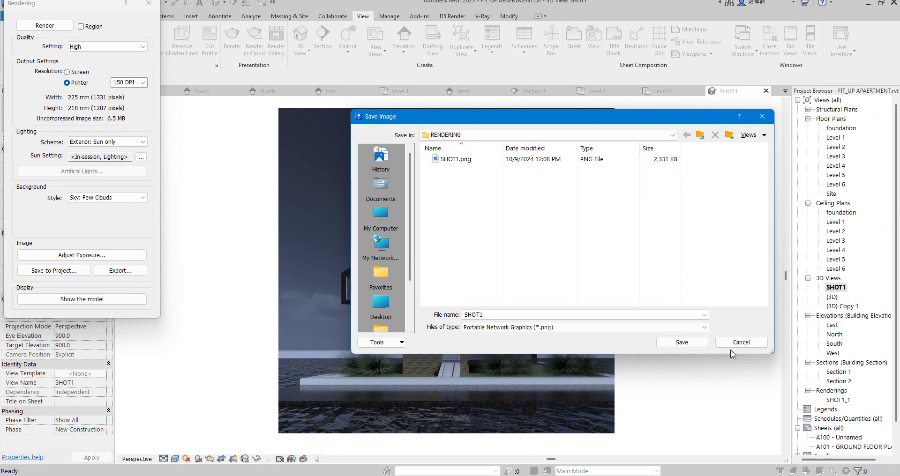
{"action": "left_click", "coordinate": [682, 343]}
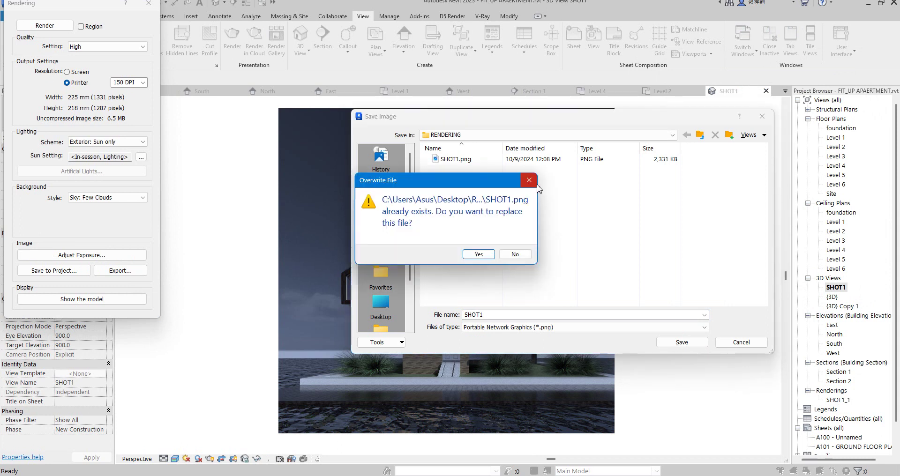
Decline overwriting the existing SHOT1 file and save the PNG as SHOT11 instead.
{"action": "left_click", "coordinate": [536, 183]}
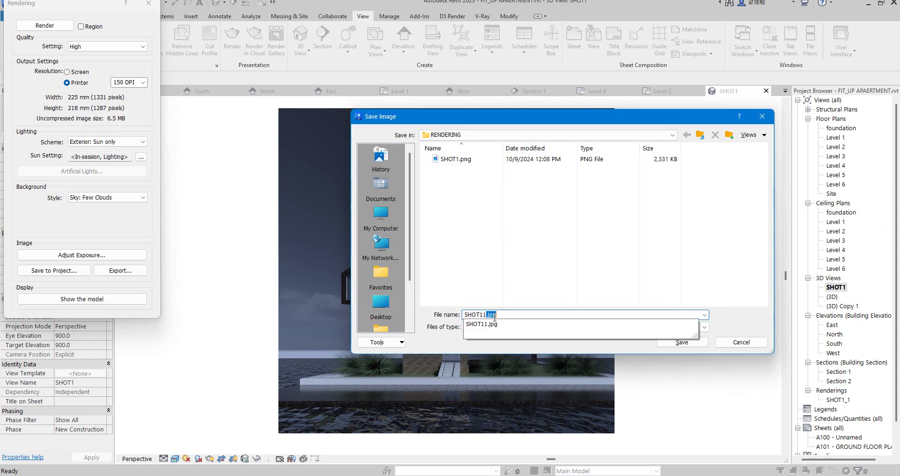
{"action": "left_click", "coordinate": [478, 330]}
{"action": "left_click", "coordinate": [507, 315]}
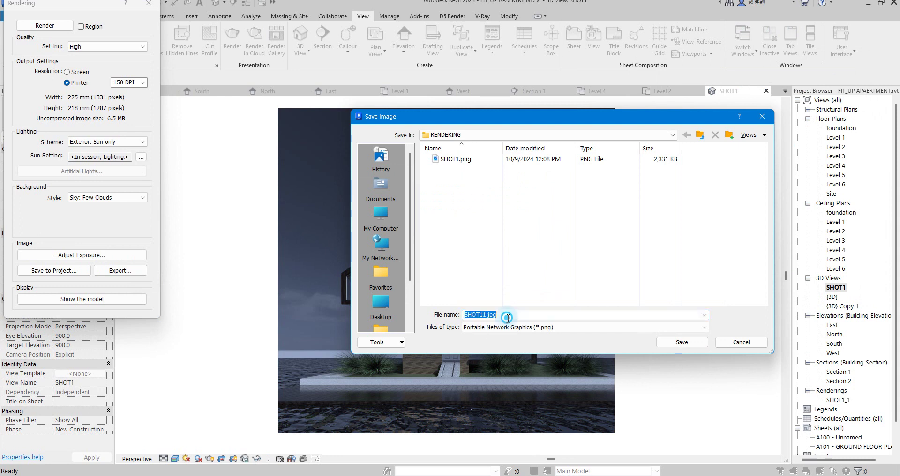
{"action": "left_click", "coordinate": [507, 317]}
{"action": "key", "text": "BackSpace"}
{"action": "key", "text": "BackSpace"}
{"action": "key", "text": "BackSpace"}
{"action": "key", "text": "BackSpace"}
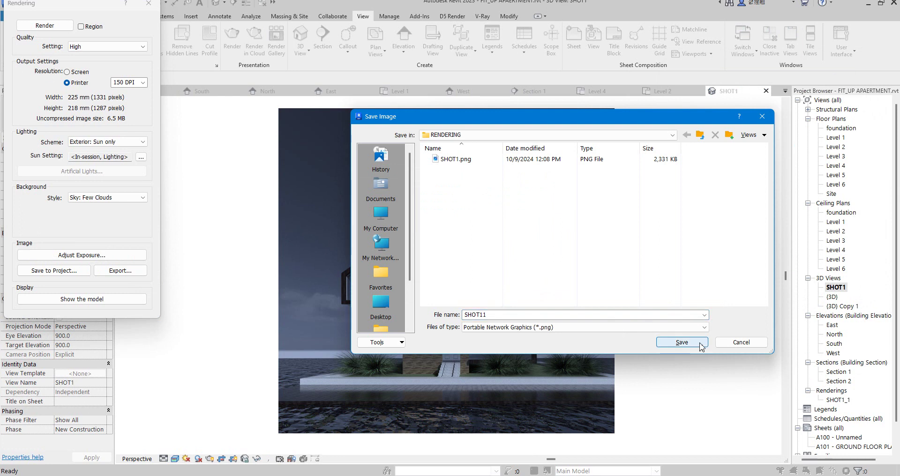
{"action": "left_click", "coordinate": [682, 342]}
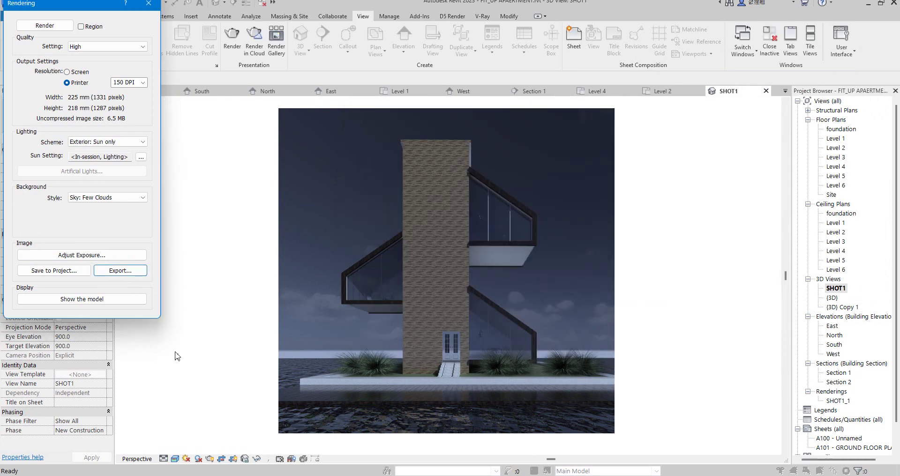
Save the dusk render into the project as SHOT1_2 and close the Rendering dialog.
{"action": "left_click", "coordinate": [69, 274]}
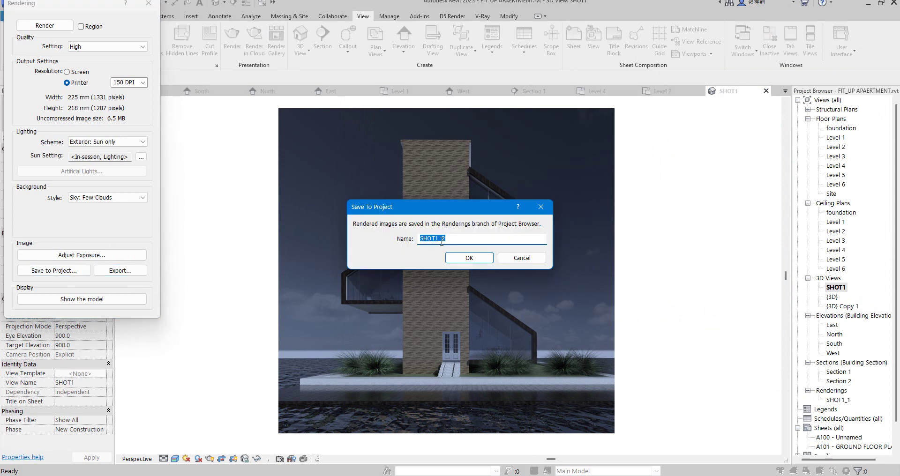
{"action": "left_click", "coordinate": [461, 258]}
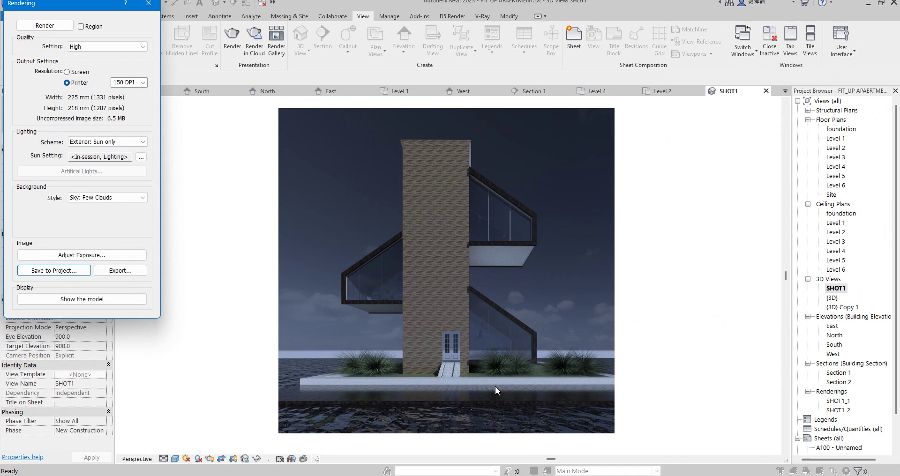
{"action": "key", "text": "Escape"}
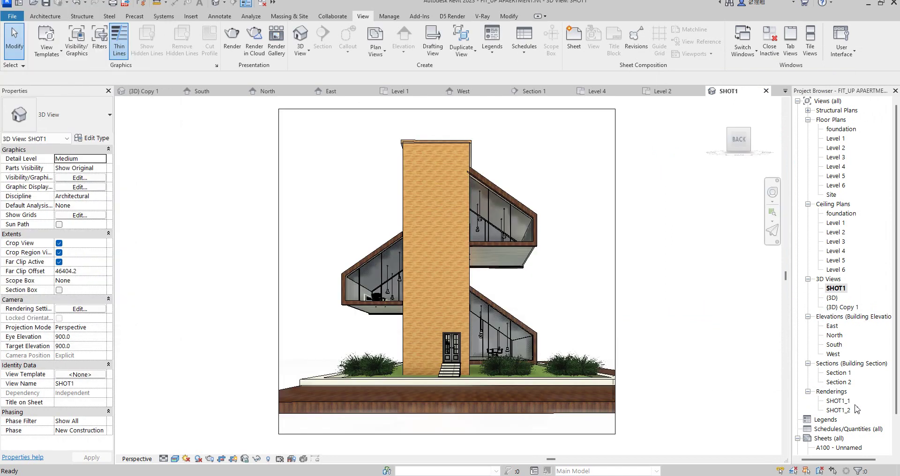
Open the SHOT1_1 and SHOT1_2 renderings side by side, then launch File Explorer.
{"action": "double_click", "coordinate": [837, 401]}
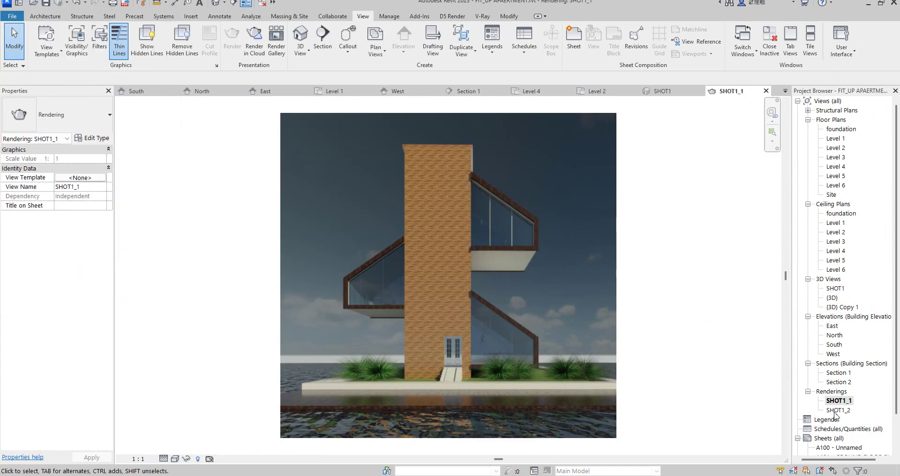
{"action": "double_click", "coordinate": [837, 410]}
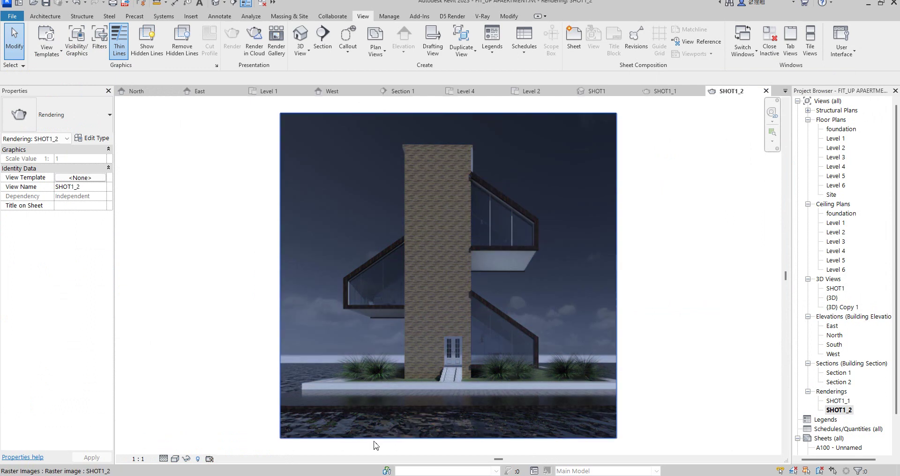
{"action": "key", "text": "super+e"}
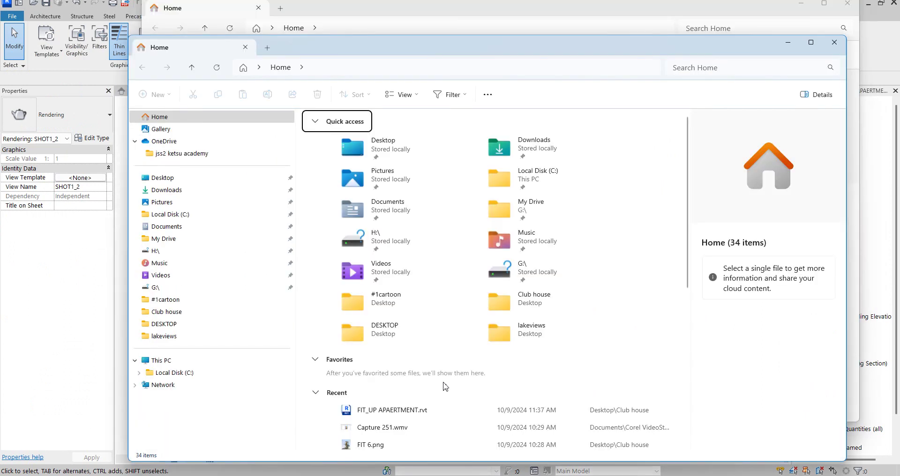
Search the DESKTOP folder's file list by typing names, then close that window.
{"action": "double_click", "coordinate": [378, 333]}
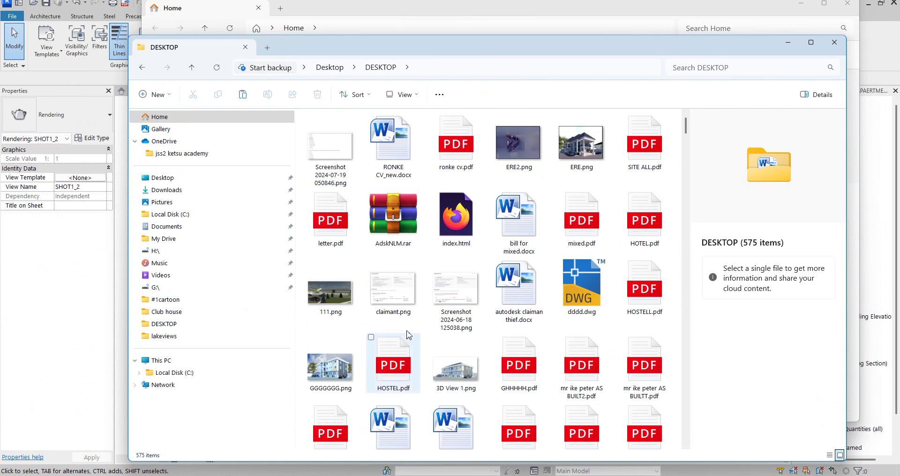
{"action": "left_click", "coordinate": [405, 300]}
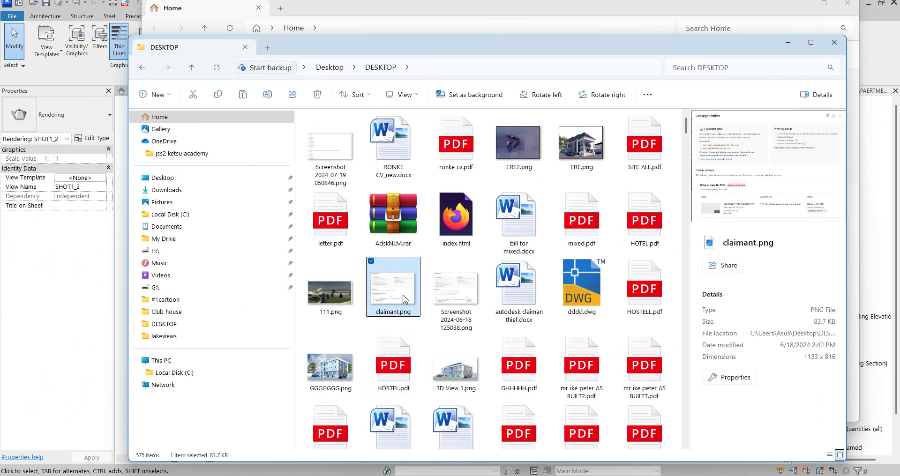
{"action": "key", "text": "r"}
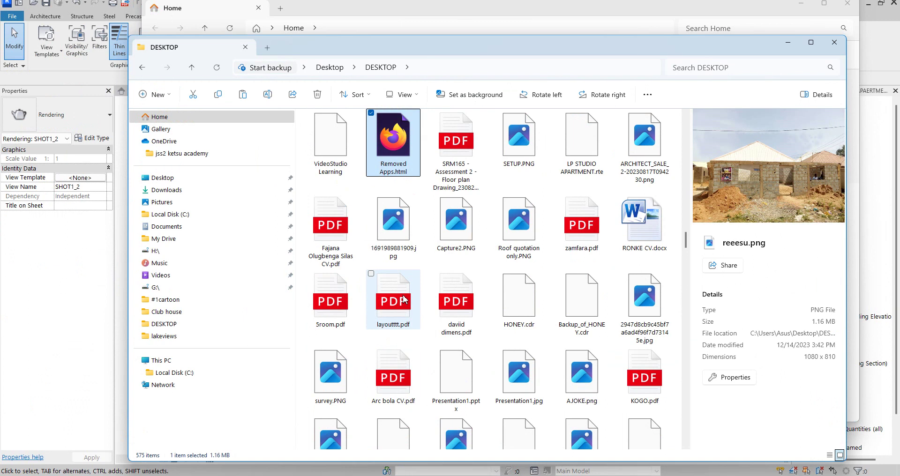
{"action": "type", "text": "ro"}
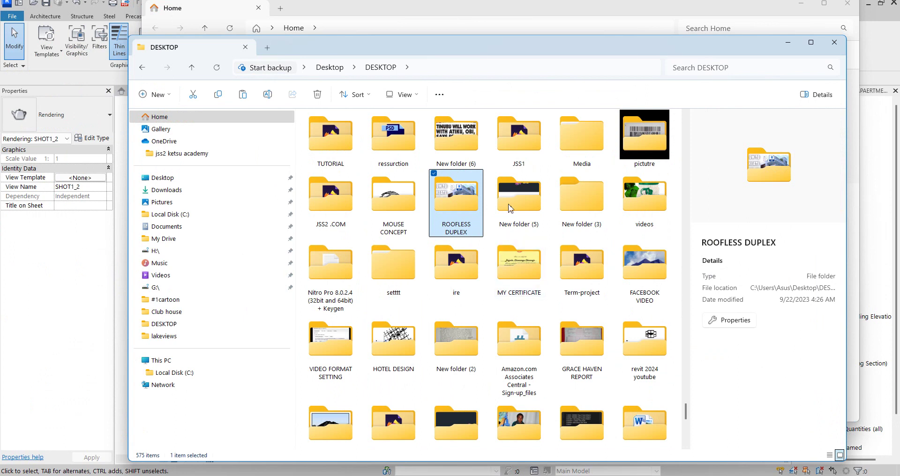
{"action": "type", "text": "revit"}
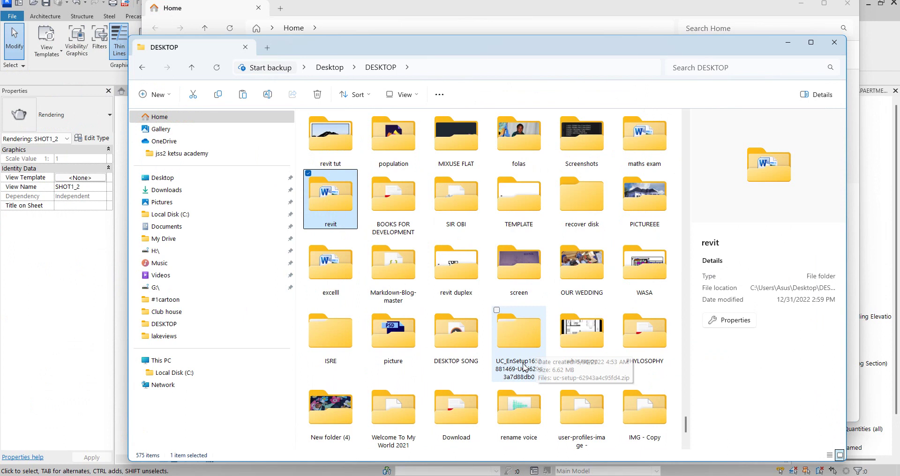
{"action": "type", "text": " d"}
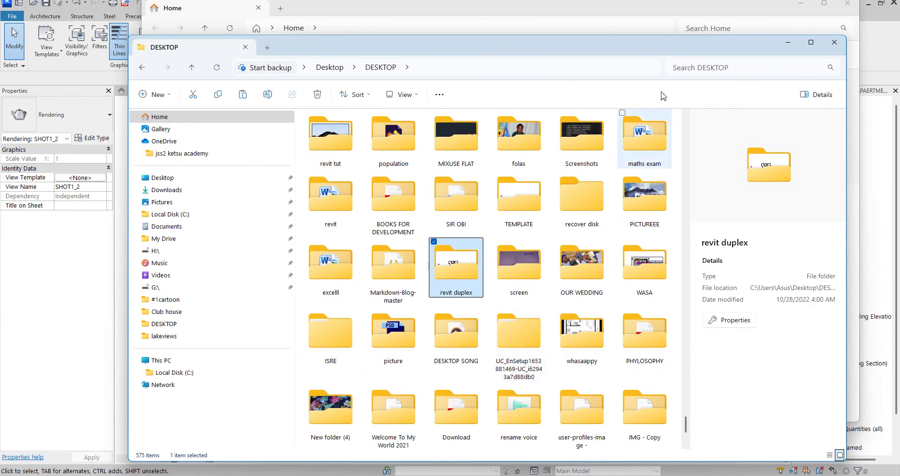
{"action": "key", "text": "ctrl+w"}
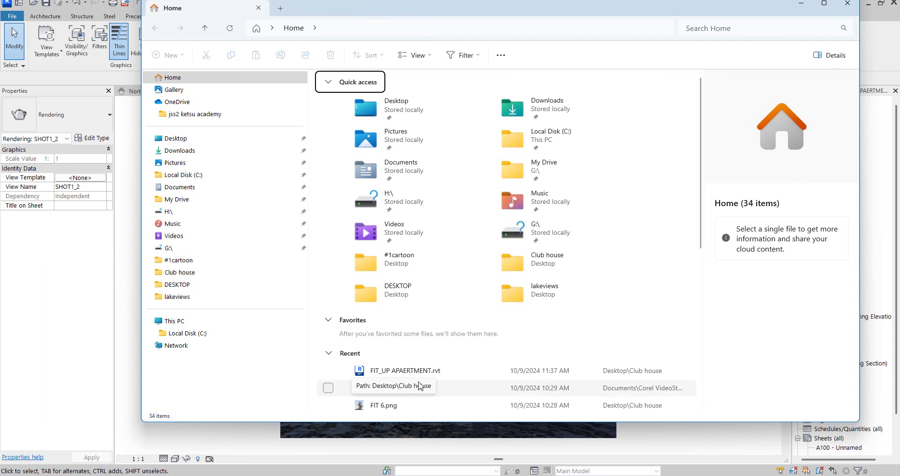
Reopen the DESKTOP folder, move up to the Desktop, and open the RENDERING folder.
{"action": "scroll", "coordinate": [419, 386], "scroll_direction": "down", "scroll_amount": 2}
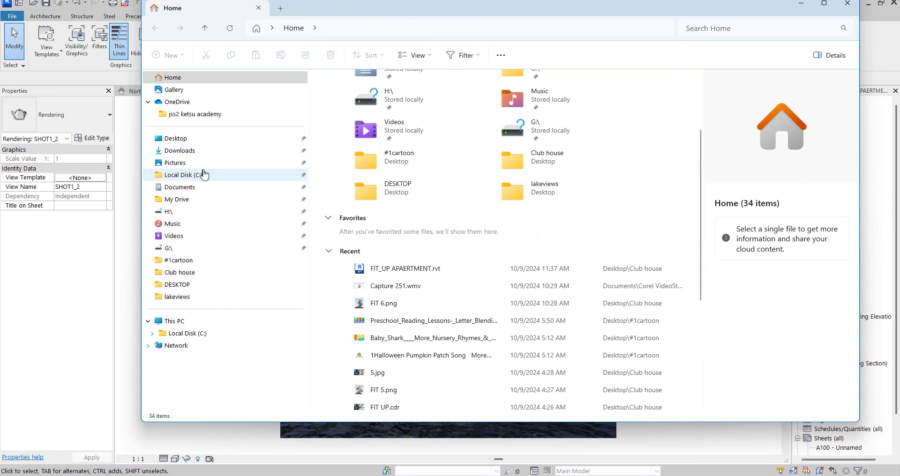
{"action": "left_click", "coordinate": [181, 285]}
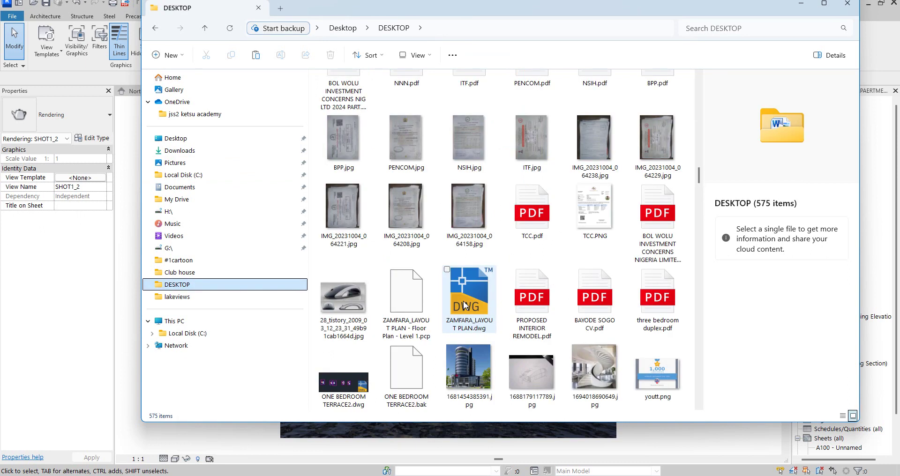
{"action": "scroll", "coordinate": [464, 305], "scroll_direction": "down", "scroll_amount": 10}
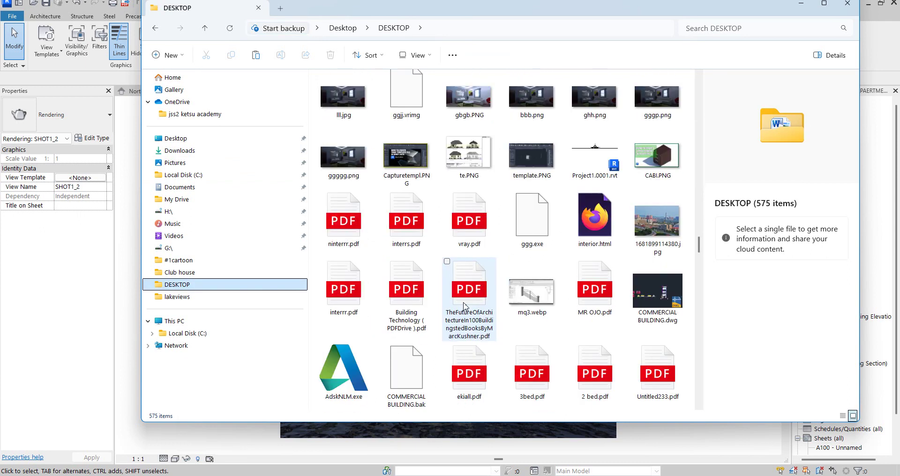
{"action": "scroll", "coordinate": [463, 305], "scroll_direction": "down", "scroll_amount": 10}
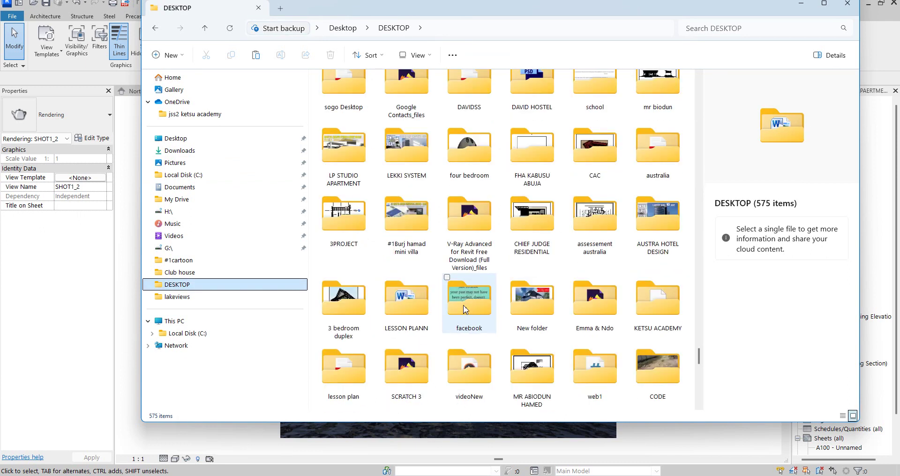
{"action": "scroll", "coordinate": [464, 309], "scroll_direction": "down", "scroll_amount": 10}
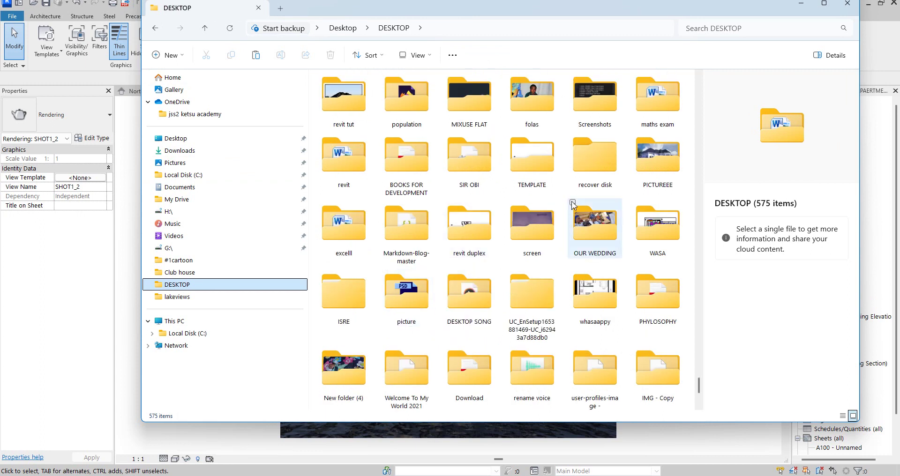
{"action": "scroll", "coordinate": [573, 205], "scroll_direction": "down", "scroll_amount": 3}
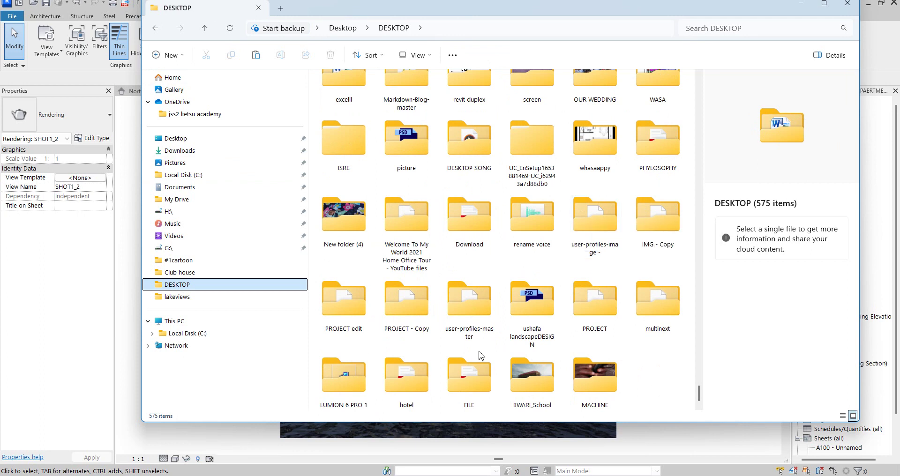
{"action": "scroll", "coordinate": [444, 164], "scroll_direction": "up", "scroll_amount": 10}
{"action": "scroll", "coordinate": [444, 164], "scroll_direction": "up", "scroll_amount": 5}
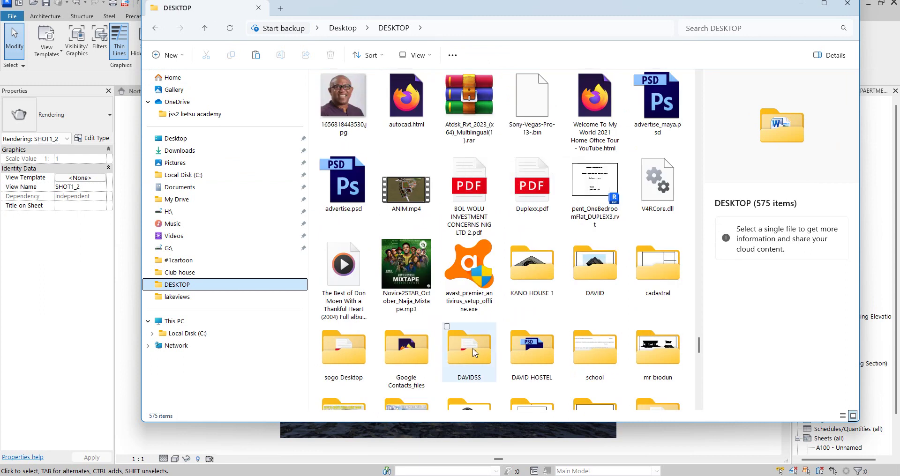
{"action": "key", "text": "alt+Up"}
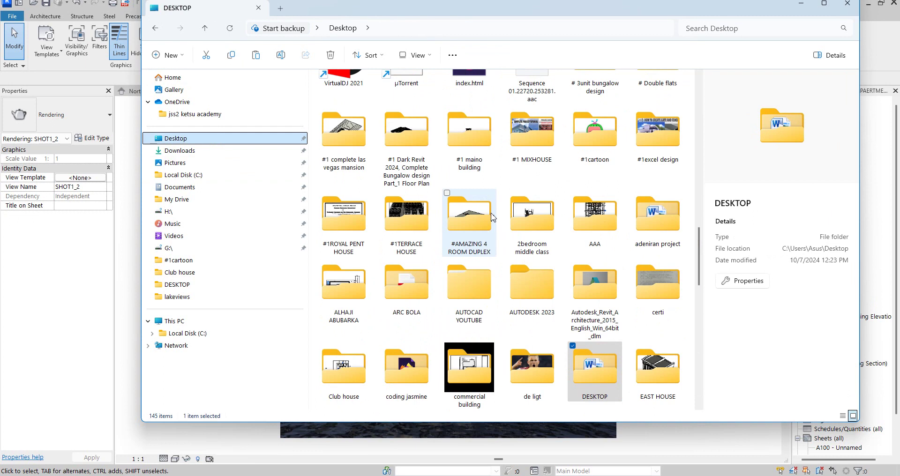
{"action": "key", "text": "r"}
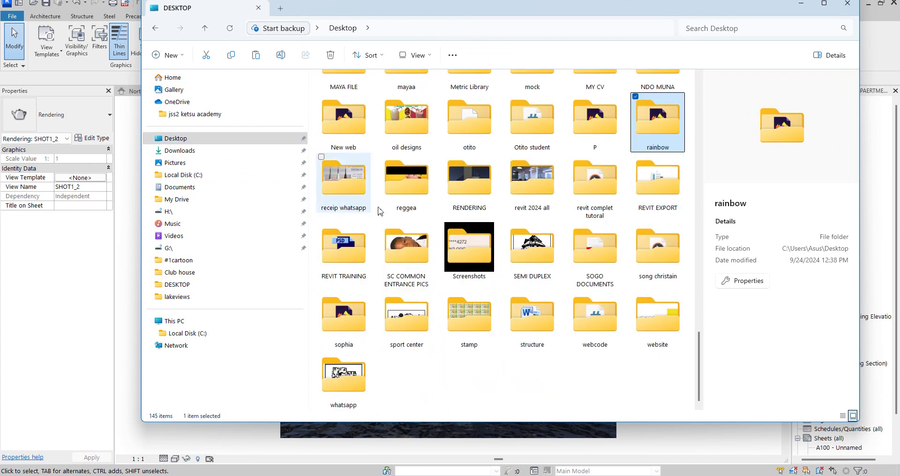
{"action": "key", "text": "Return"}
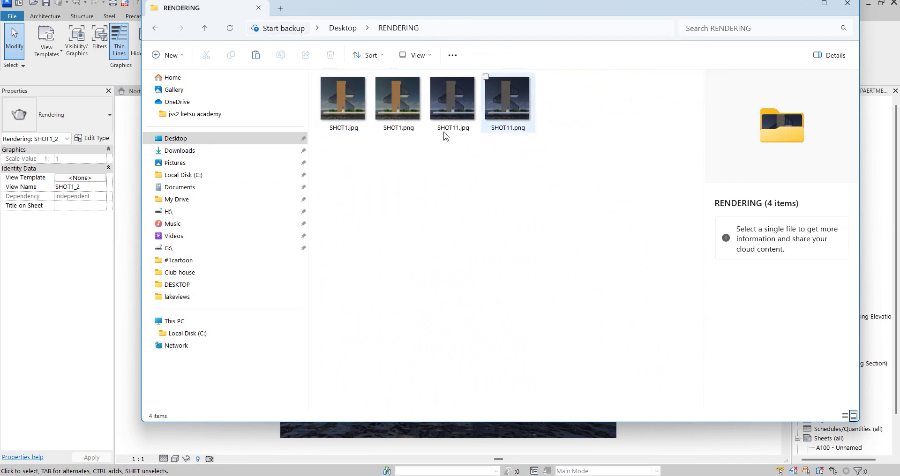
Open the exported SHOT1.png image from the RENDERING folder.
{"action": "left_click", "coordinate": [402, 109]}
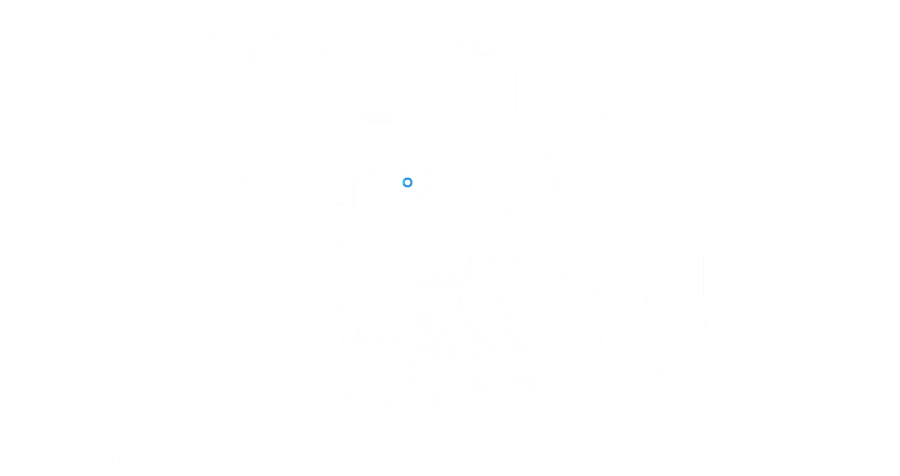